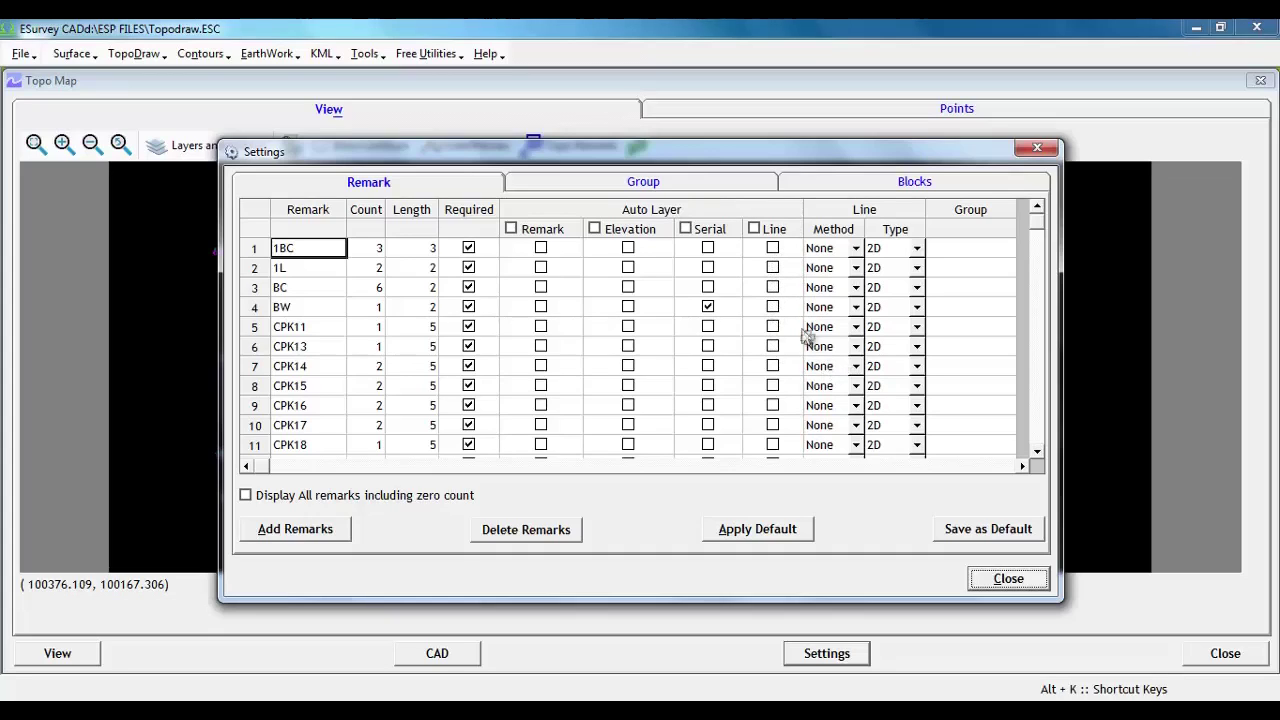
Turn on line auto-layering for remark 1L and review its line-method choices
{"action": "left_click", "coordinate": [772, 268]}
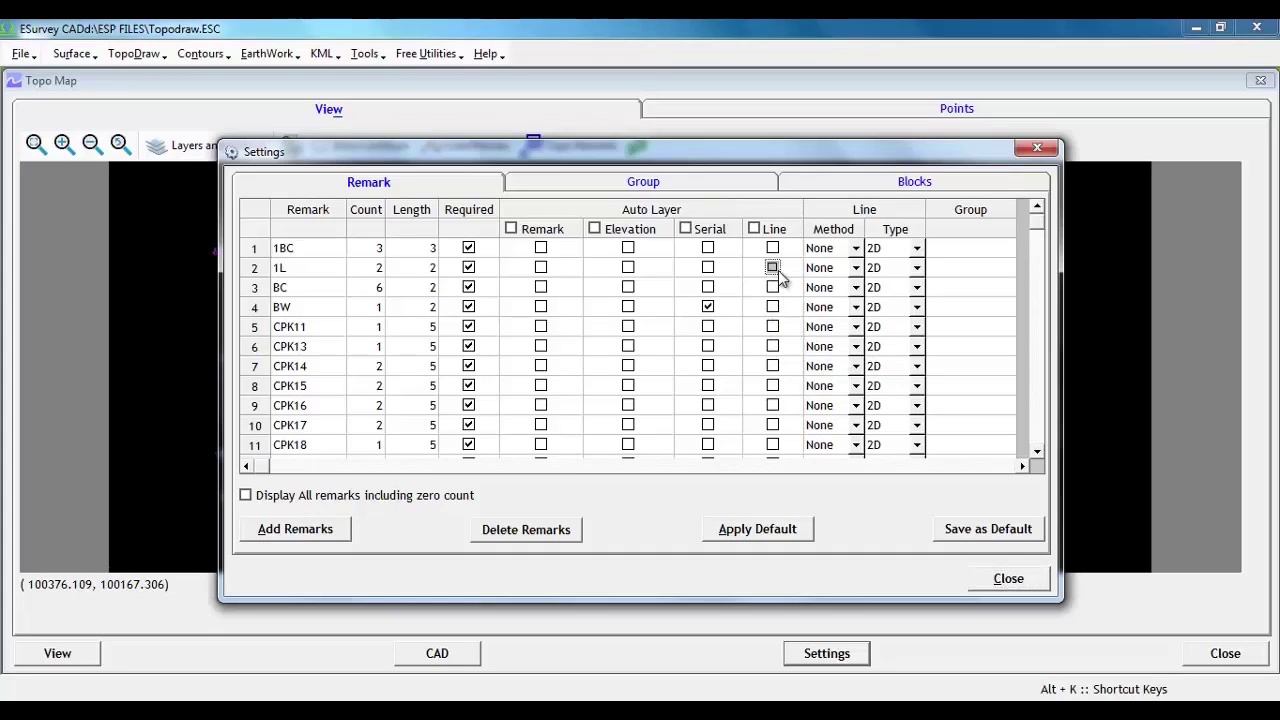
{"action": "left_click", "coordinate": [862, 271]}
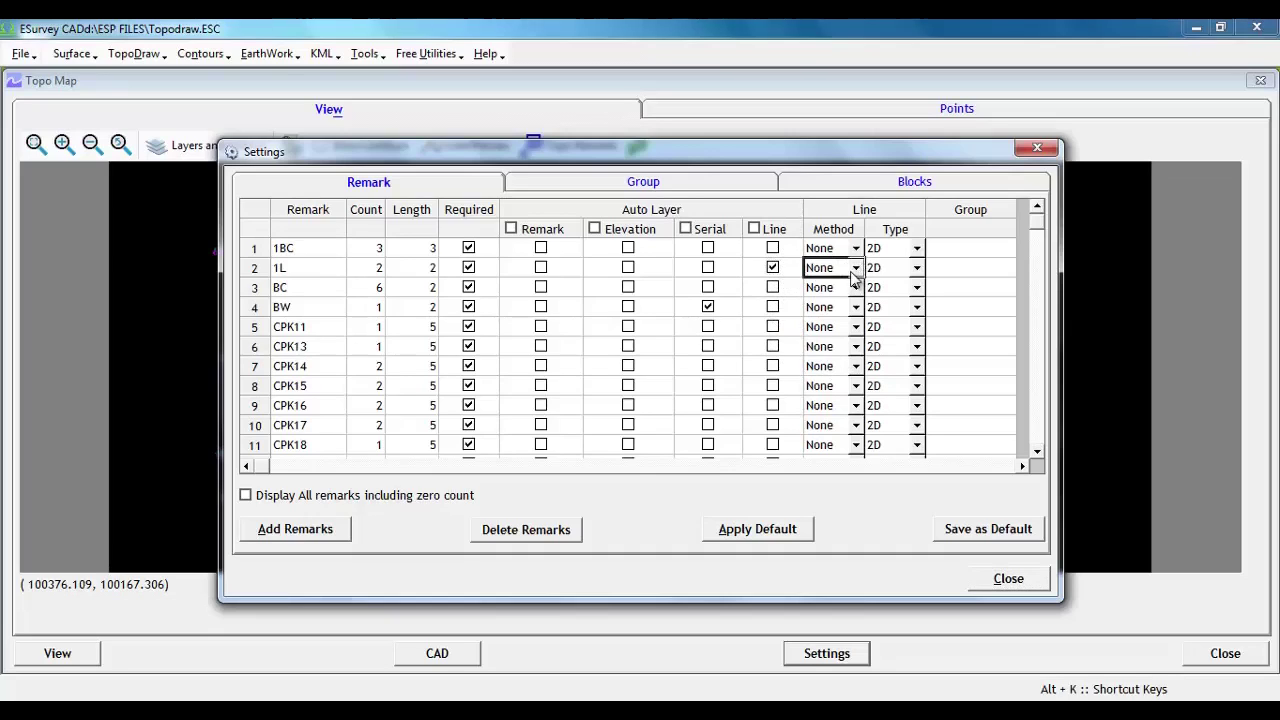
{"action": "left_click", "coordinate": [856, 270]}
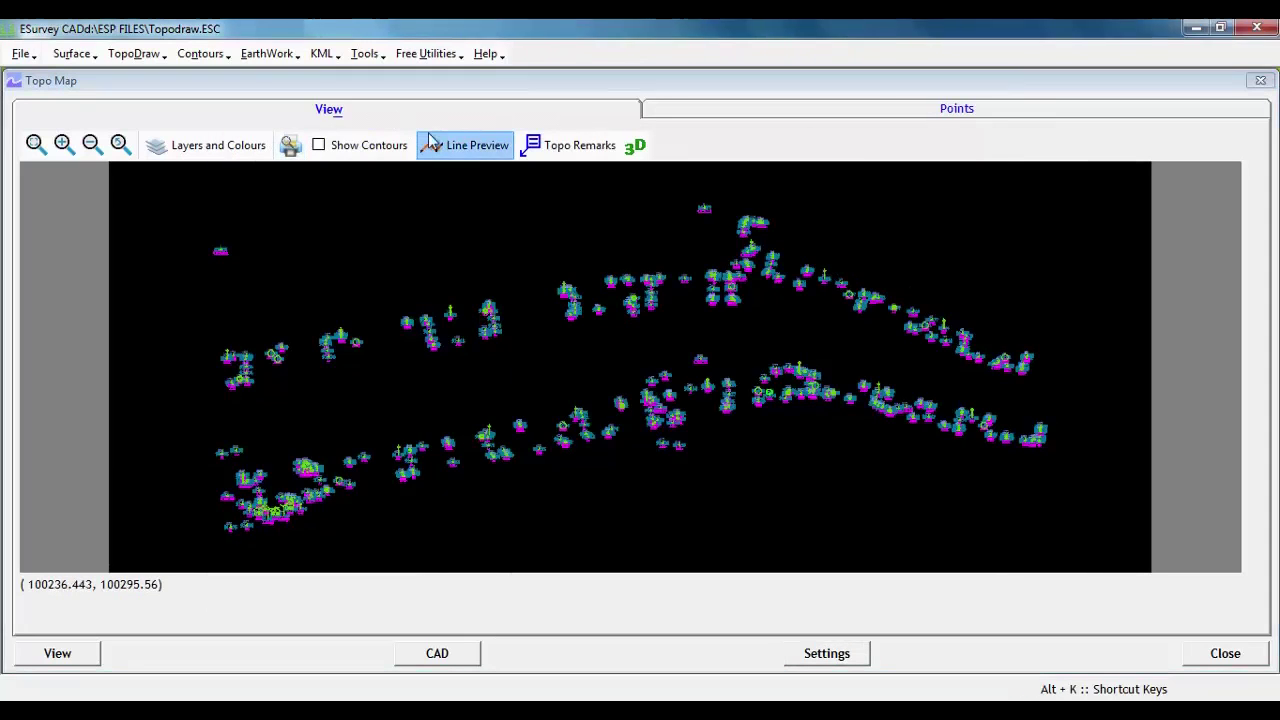
{"action": "left_click", "coordinate": [424, 150]}
Select remark D1 in the line preview's Remark Lines list
{"action": "left_click", "coordinate": [731, 136]}
{"action": "scroll", "coordinate": [660, 245], "scroll_direction": "down", "scroll_amount": 2}
{"action": "scroll", "coordinate": [640, 238], "scroll_direction": "down", "scroll_amount": 1}
{"action": "left_click", "coordinate": [600, 166]}
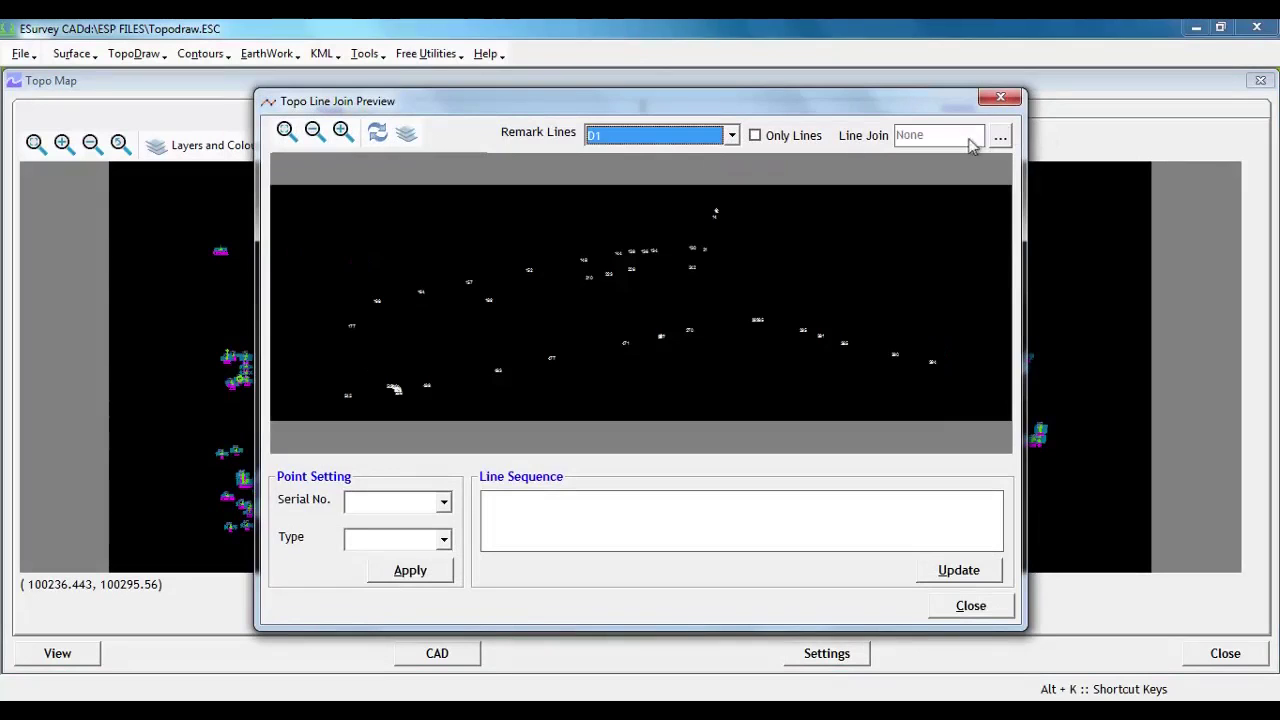
Join D1's points with the Serial join type and inspect the resulting line sequence
{"action": "left_click", "coordinate": [1000, 136]}
{"action": "left_click", "coordinate": [590, 354]}
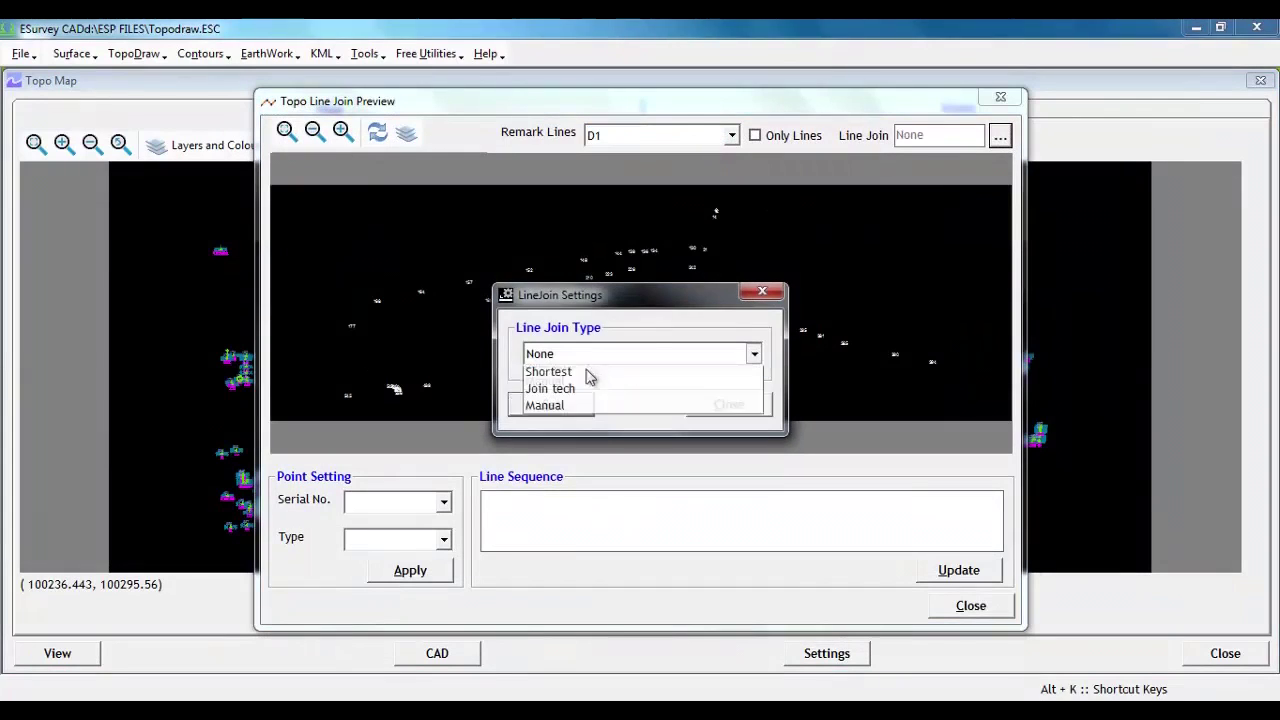
{"action": "left_click", "coordinate": [586, 391]}
{"action": "left_click", "coordinate": [548, 406]}
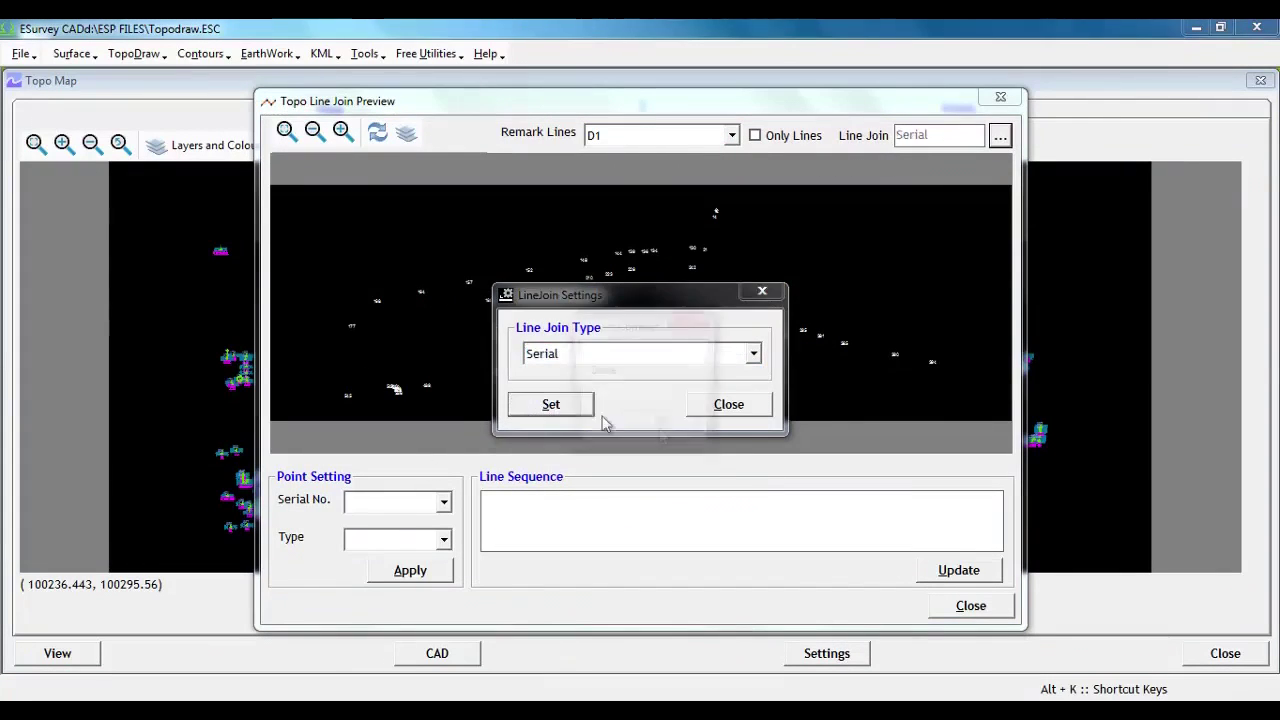
{"action": "left_click", "coordinate": [660, 423]}
{"action": "left_click", "coordinate": [746, 406]}
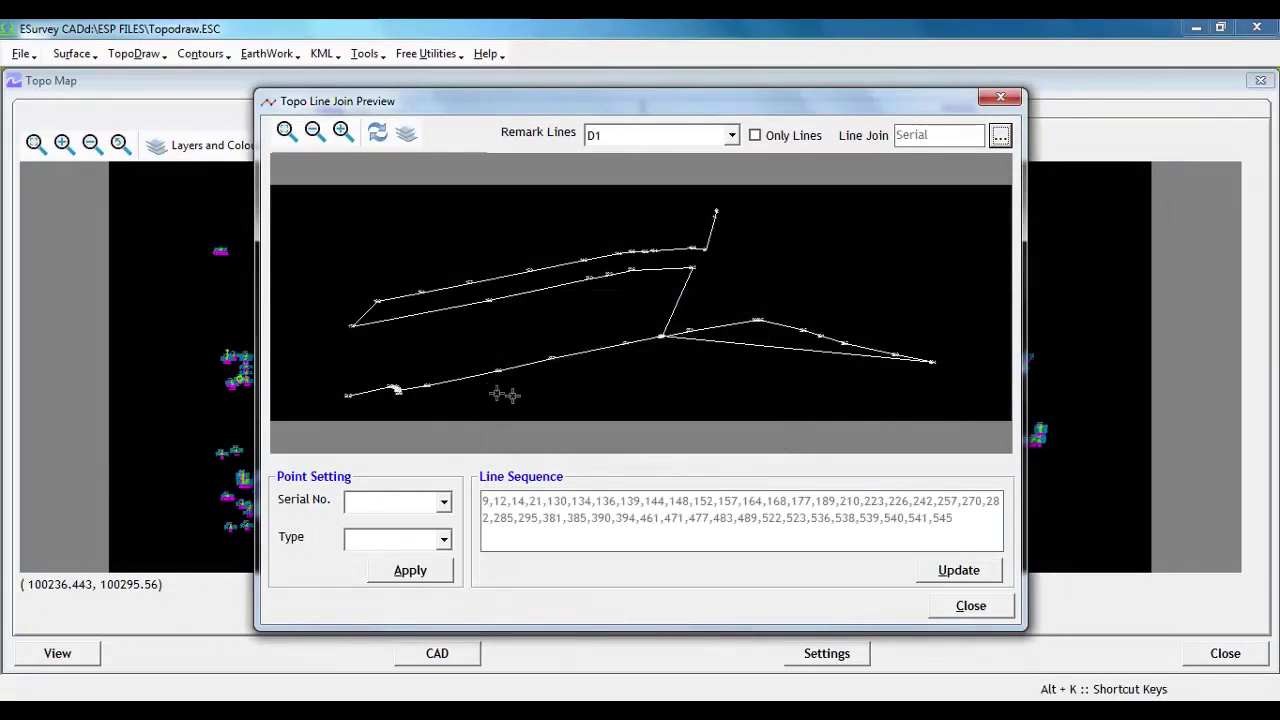
{"action": "scroll", "coordinate": [450, 330], "scroll_direction": "up", "scroll_amount": 3}
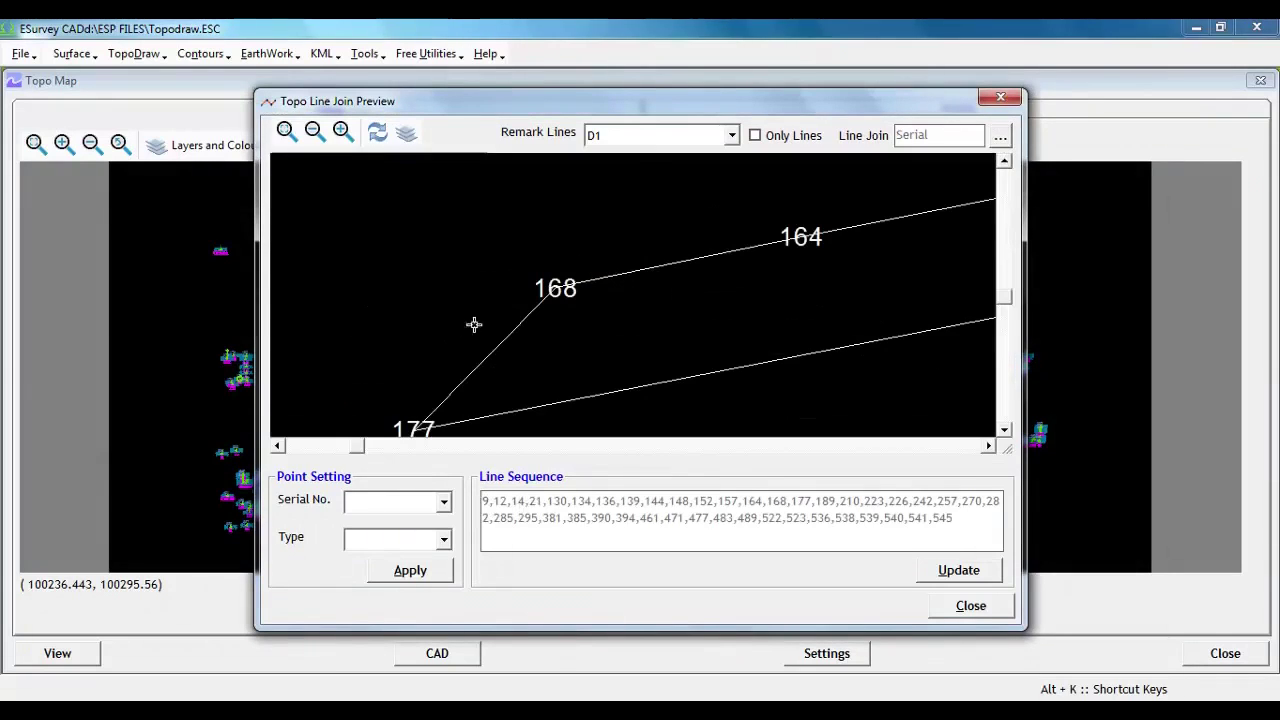
{"action": "middle_click_drag", "start_coordinate": [651, 280], "coordinate": [352, 378]}
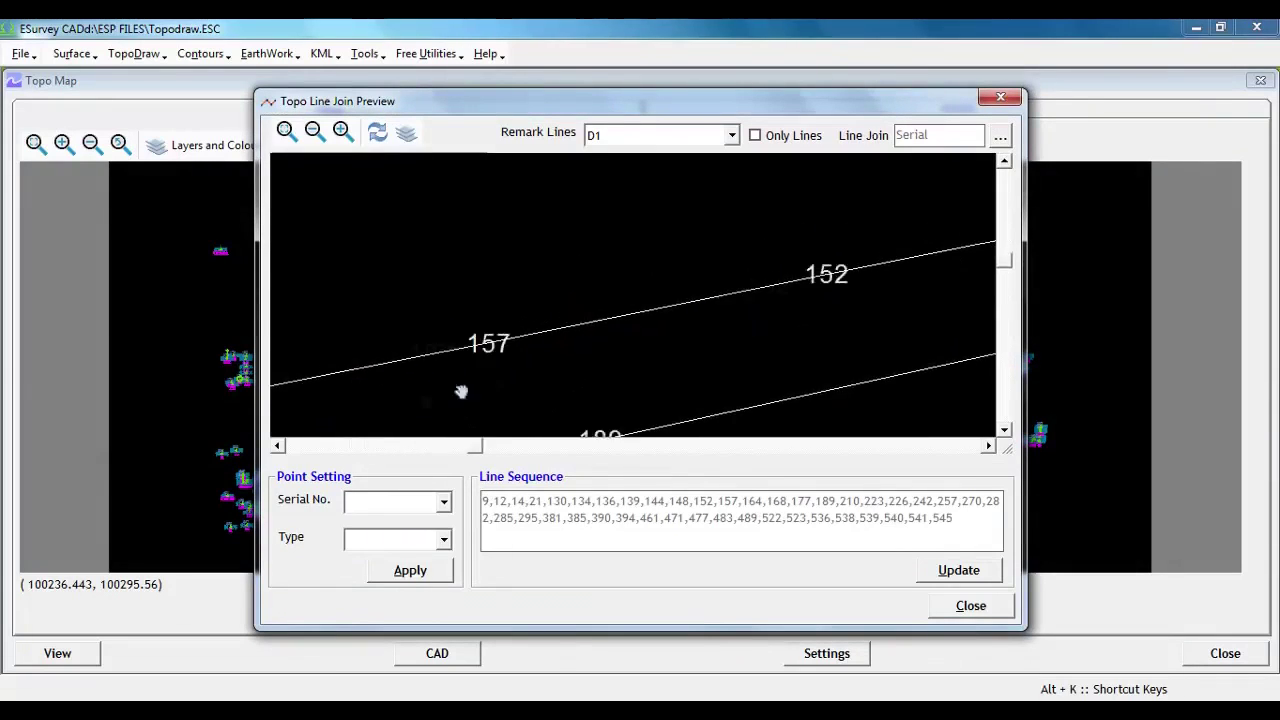
{"action": "scroll", "coordinate": [457, 391], "scroll_direction": "down", "scroll_amount": 2}
{"action": "scroll", "coordinate": [634, 329], "scroll_direction": "down", "scroll_amount": 3}
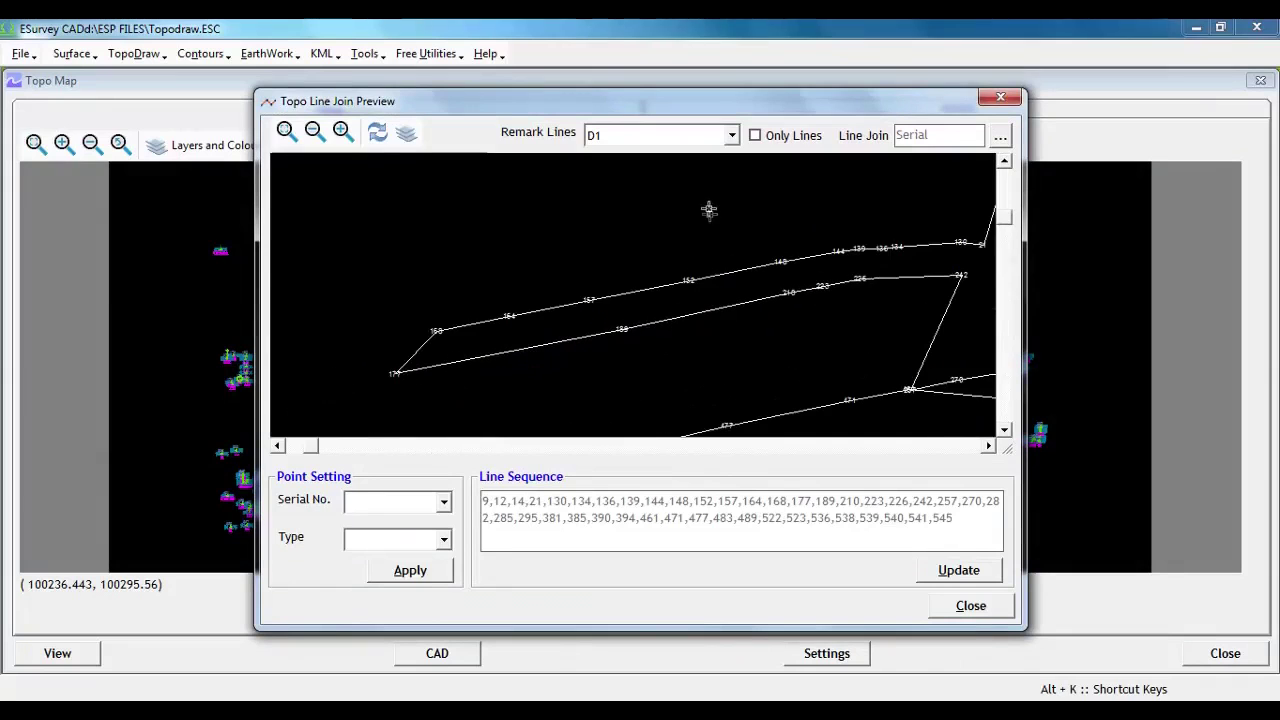
{"action": "left_click", "coordinate": [1000, 136]}
Switch D1's line join type to Shortest
{"action": "left_click", "coordinate": [605, 354]}
{"action": "left_click", "coordinate": [565, 409]}
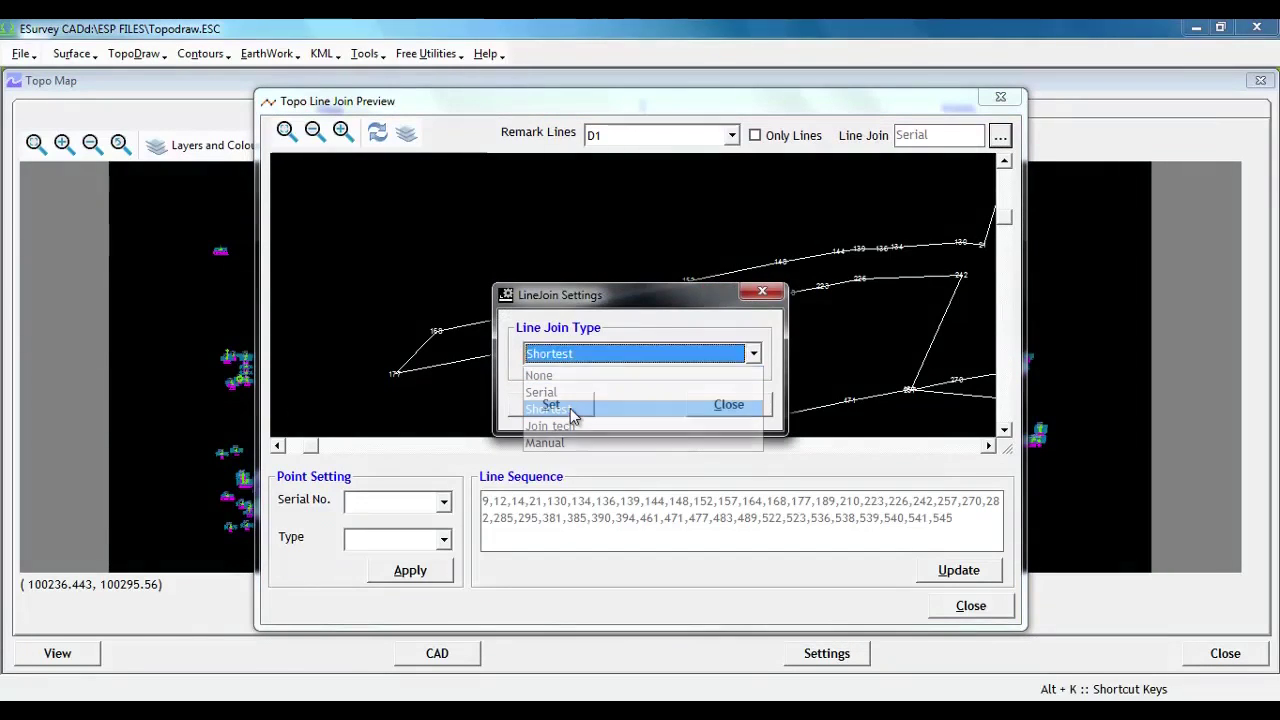
{"action": "left_click", "coordinate": [660, 424]}
{"action": "left_click", "coordinate": [741, 405]}
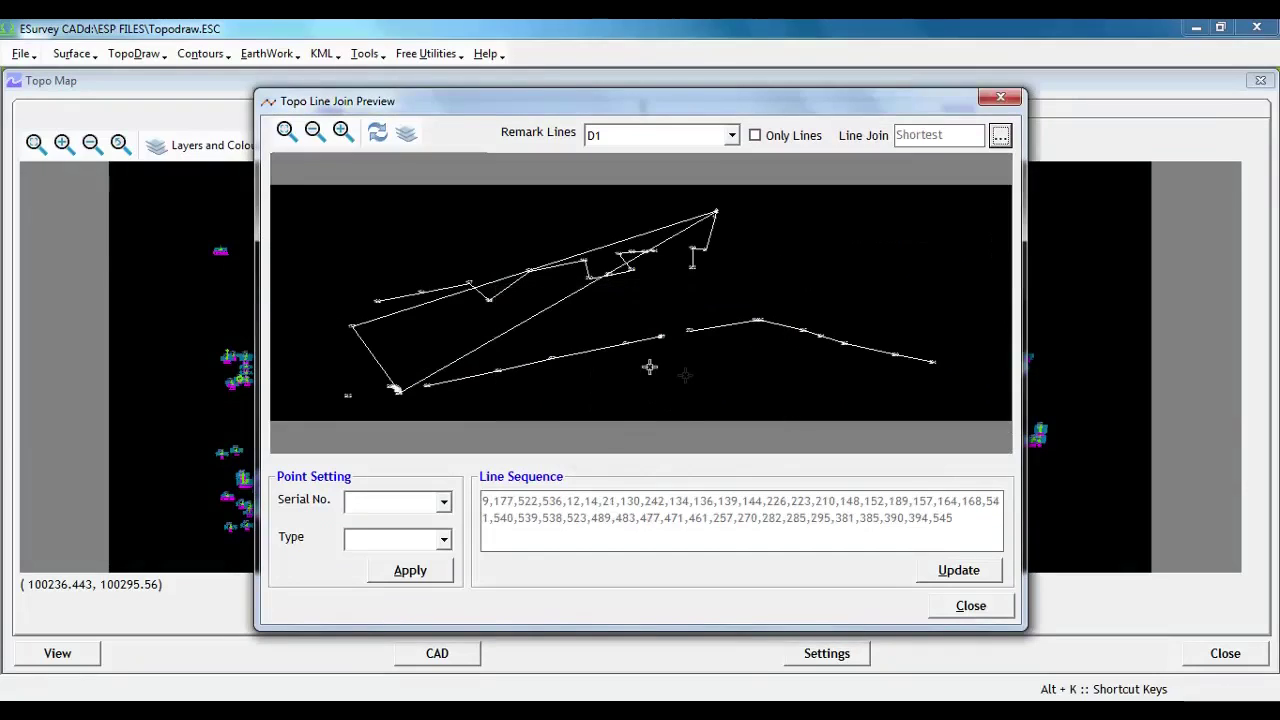
Zoom through the preview to inspect the redrawn Shortest-join lines and sequence
{"action": "scroll", "coordinate": [475, 316], "scroll_direction": "up", "scroll_amount": 3}
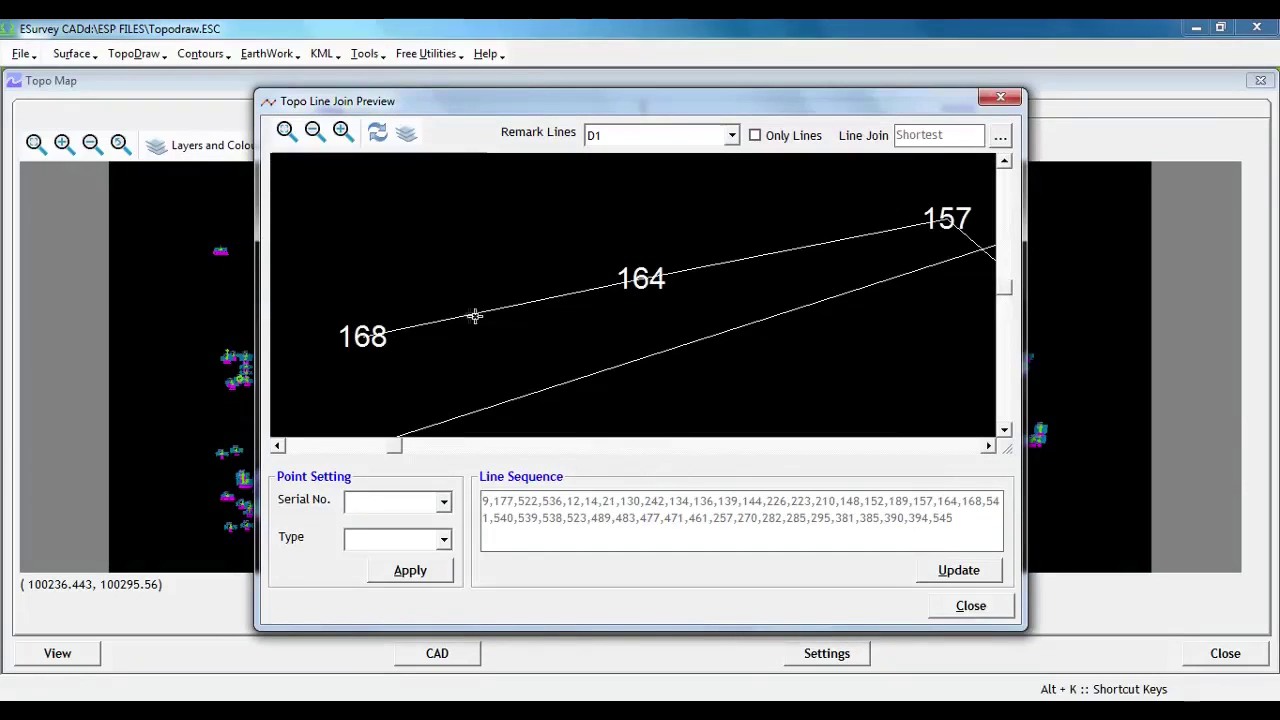
{"action": "scroll", "coordinate": [643, 294], "scroll_direction": "down", "scroll_amount": 2}
{"action": "scroll", "coordinate": [724, 290], "scroll_direction": "up", "scroll_amount": 2}
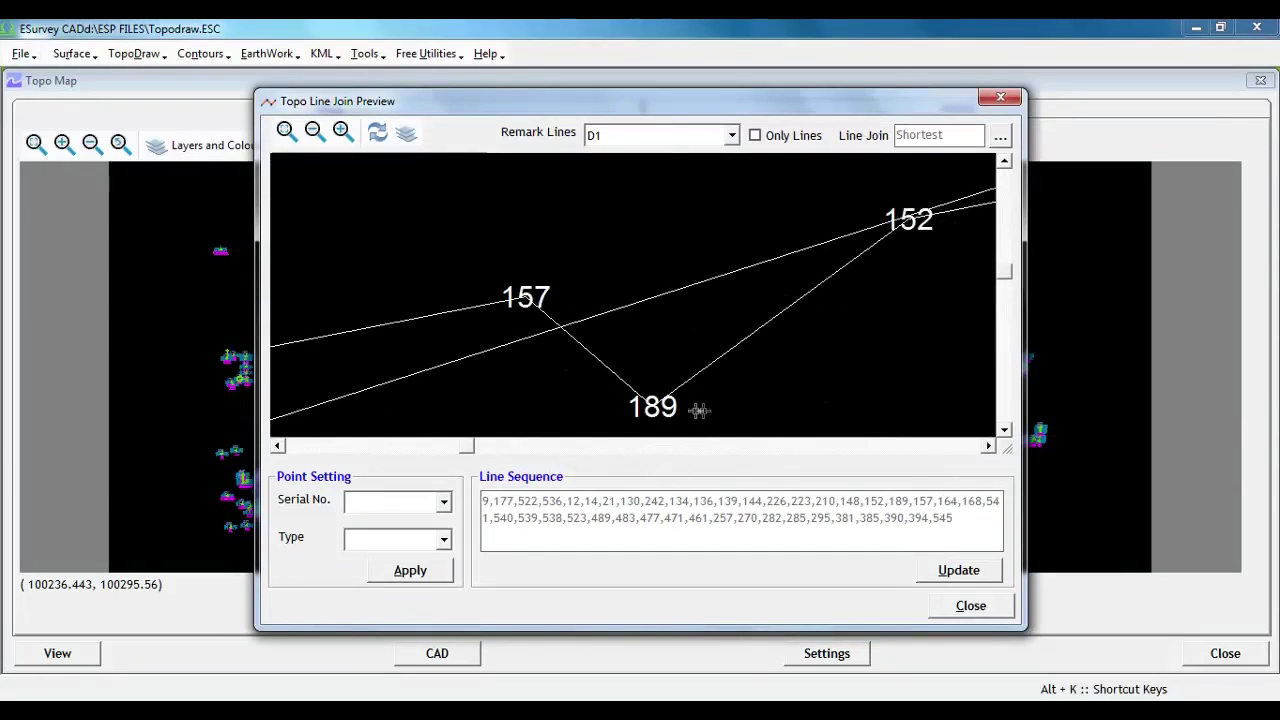
{"action": "scroll", "coordinate": [779, 349], "scroll_direction": "down", "scroll_amount": 1}
{"action": "scroll", "coordinate": [457, 303], "scroll_direction": "down", "scroll_amount": 1}
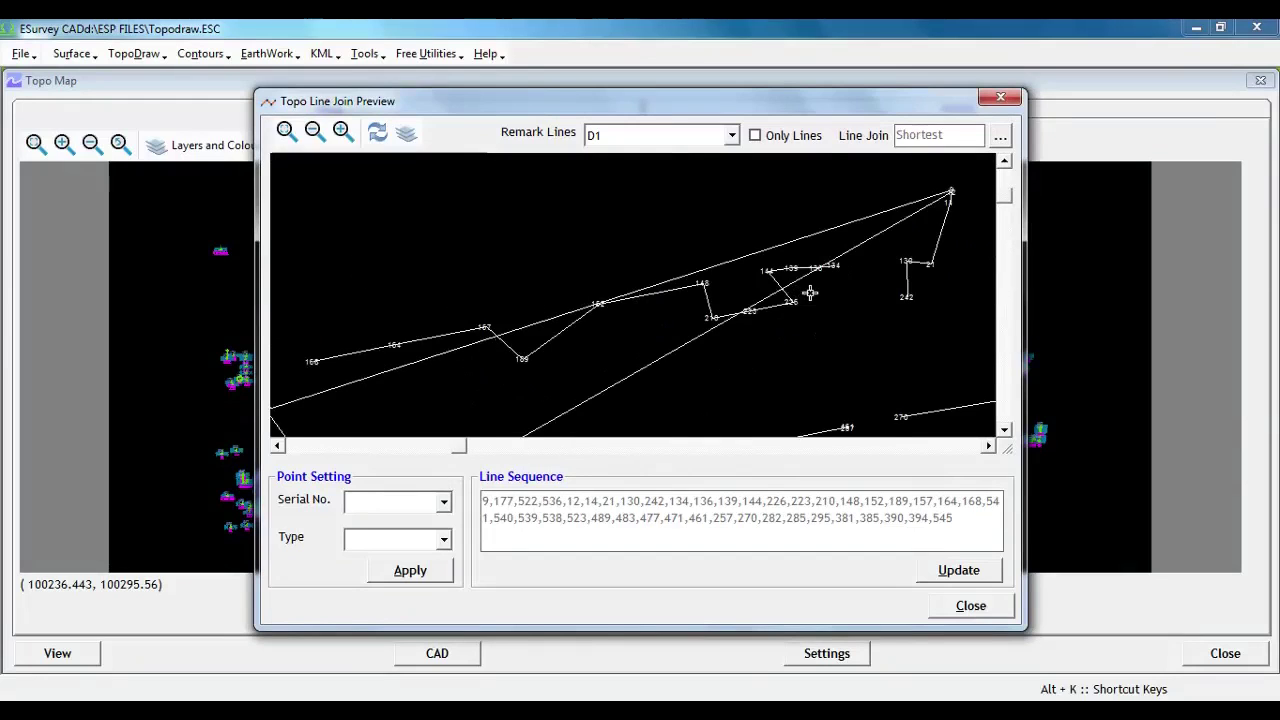
{"action": "scroll", "coordinate": [811, 289], "scroll_direction": "up", "scroll_amount": 2}
{"action": "scroll", "coordinate": [740, 364], "scroll_direction": "up", "scroll_amount": 2}
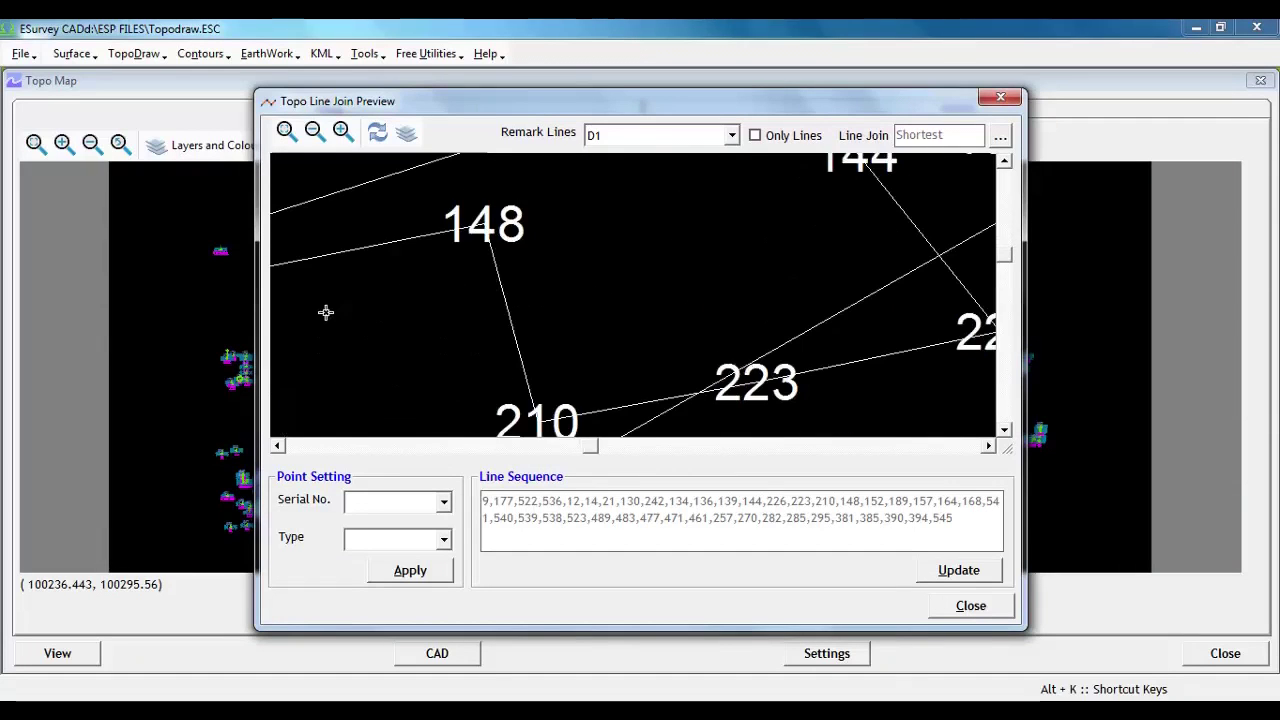
{"action": "scroll", "coordinate": [325, 312], "scroll_direction": "down", "scroll_amount": 2}
{"action": "scroll", "coordinate": [640, 287], "scroll_direction": "down", "scroll_amount": 1}
{"action": "scroll", "coordinate": [643, 286], "scroll_direction": "down", "scroll_amount": 1}
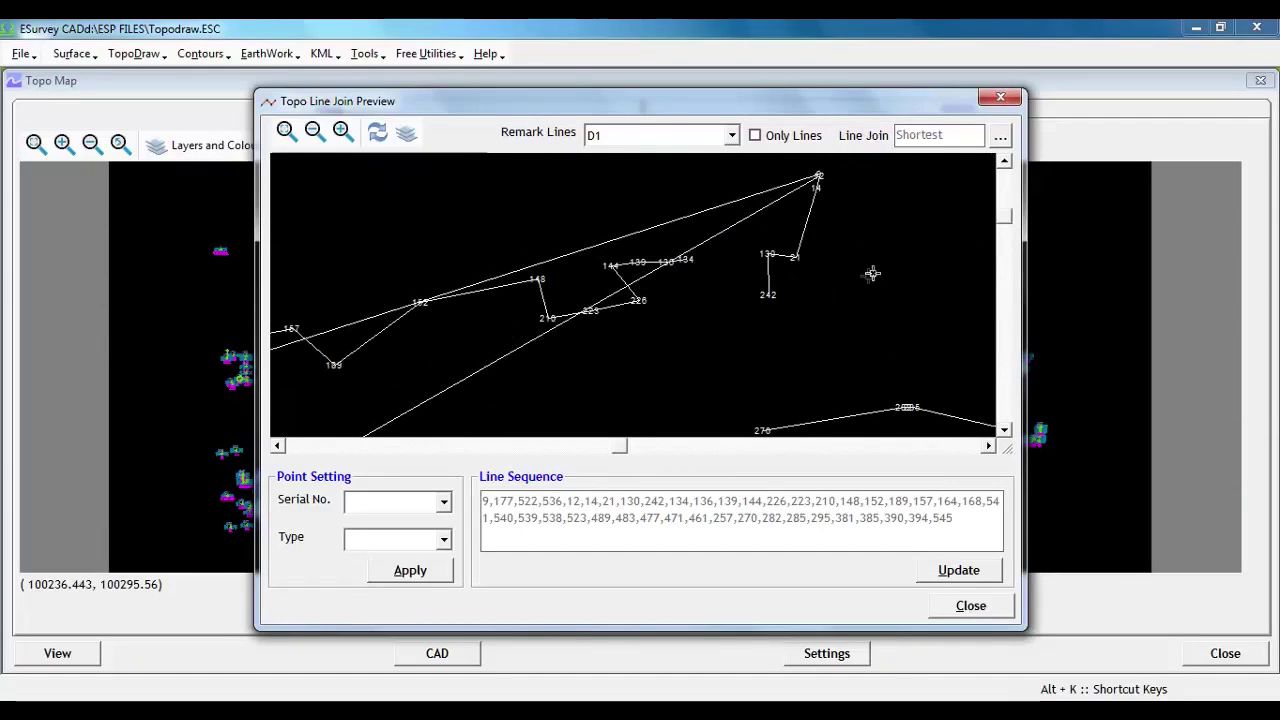
{"action": "left_click", "coordinate": [1000, 135]}
Change D1's line join type to Join tech
{"action": "left_click", "coordinate": [580, 354]}
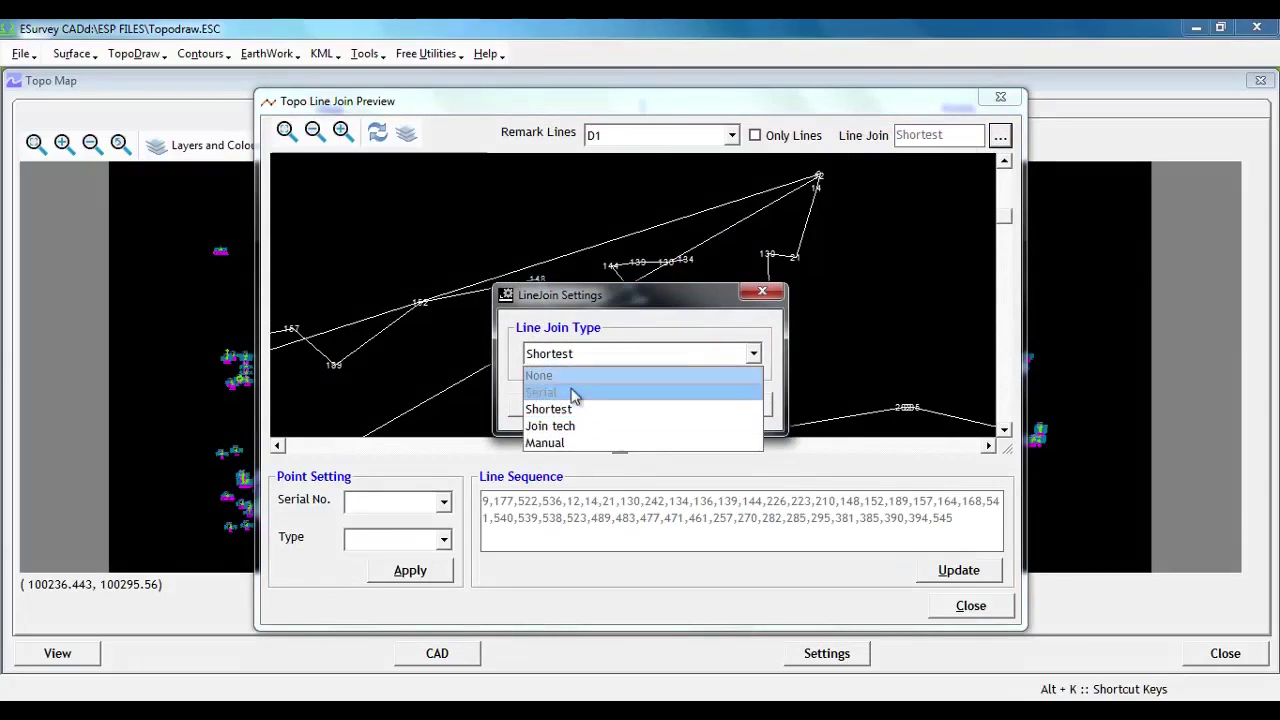
{"action": "left_click", "coordinate": [560, 426]}
{"action": "left_click", "coordinate": [560, 404]}
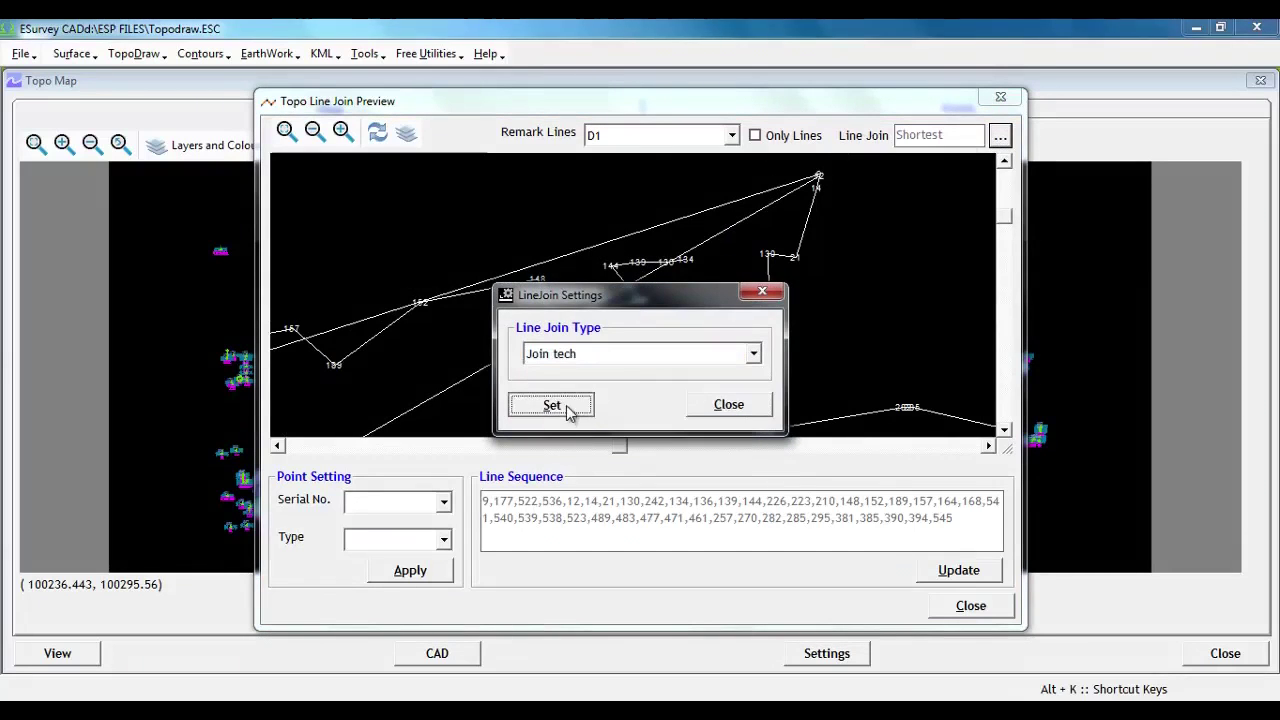
{"action": "left_click", "coordinate": [728, 404]}
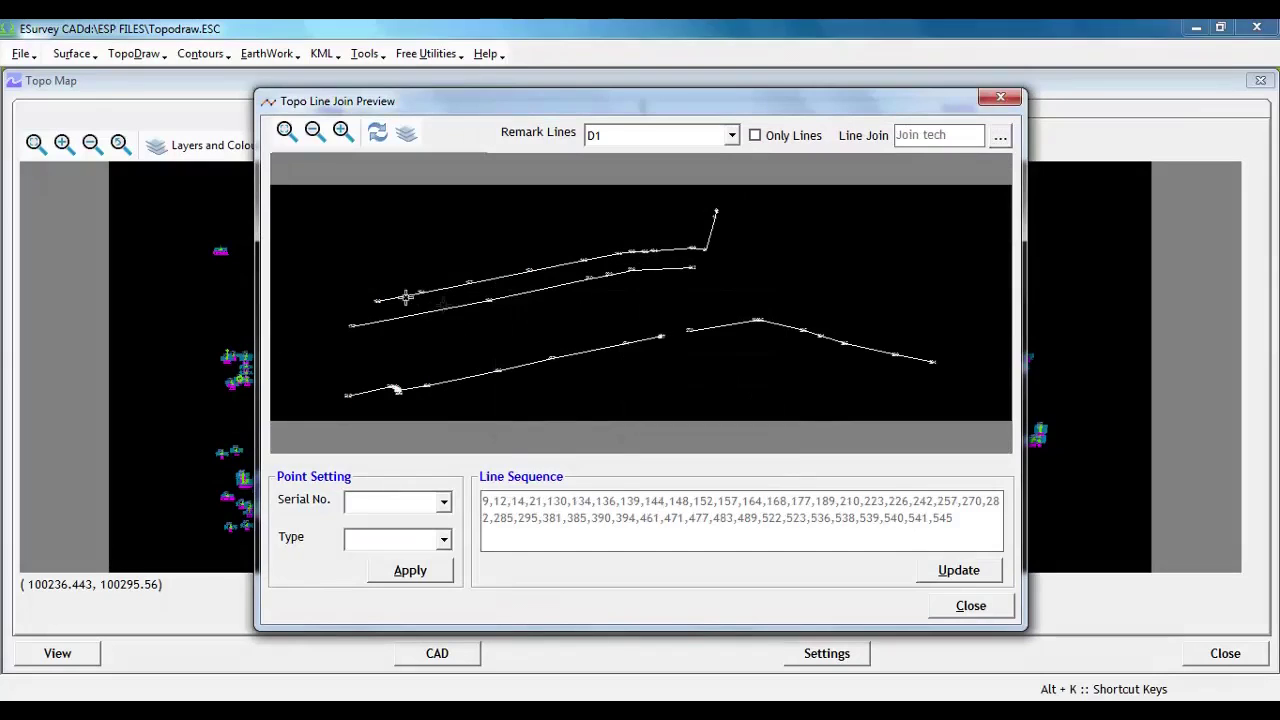
Zoom and pan the preview, then fit all D1 lines with zoom extents
{"action": "scroll", "coordinate": [470, 322], "scroll_direction": "up", "scroll_amount": 3}
{"action": "scroll", "coordinate": [470, 322], "scroll_direction": "down", "scroll_amount": 3}
{"action": "scroll", "coordinate": [430, 330], "scroll_direction": "down", "scroll_amount": 1}
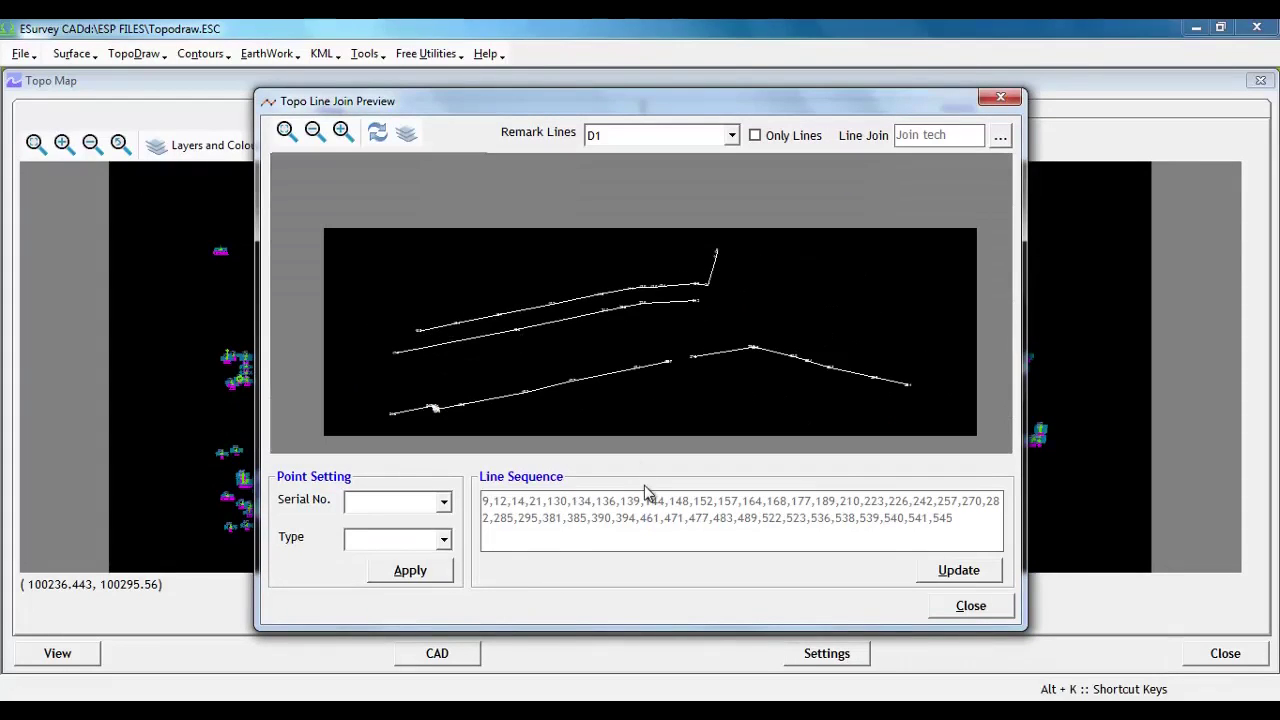
{"action": "left_click_drag", "start_coordinate": [372, 272], "coordinate": [710, 330]}
{"action": "scroll", "coordinate": [711, 346], "scroll_direction": "down", "scroll_amount": 2}
{"action": "scroll", "coordinate": [758, 316], "scroll_direction": "up", "scroll_amount": 3}
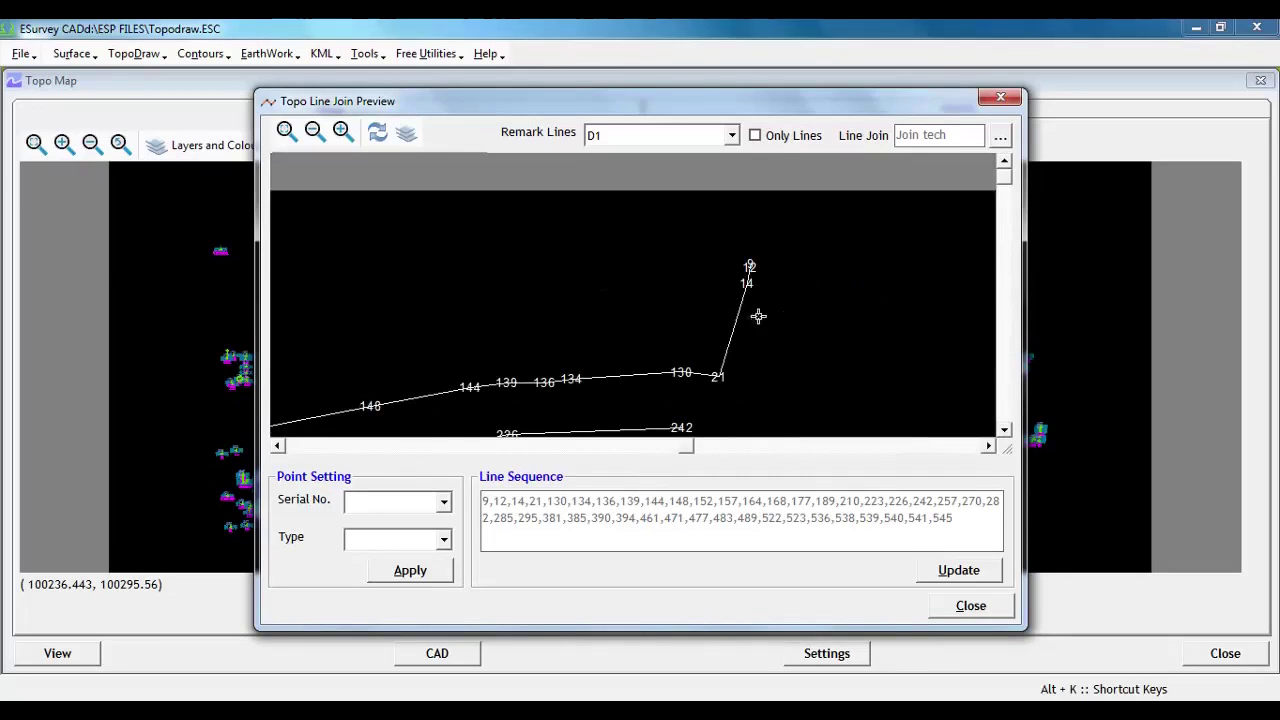
{"action": "scroll", "coordinate": [786, 243], "scroll_direction": "up", "scroll_amount": 2}
{"action": "scroll", "coordinate": [694, 229], "scroll_direction": "down", "scroll_amount": 3}
{"action": "scroll", "coordinate": [680, 223], "scroll_direction": "down", "scroll_amount": 1}
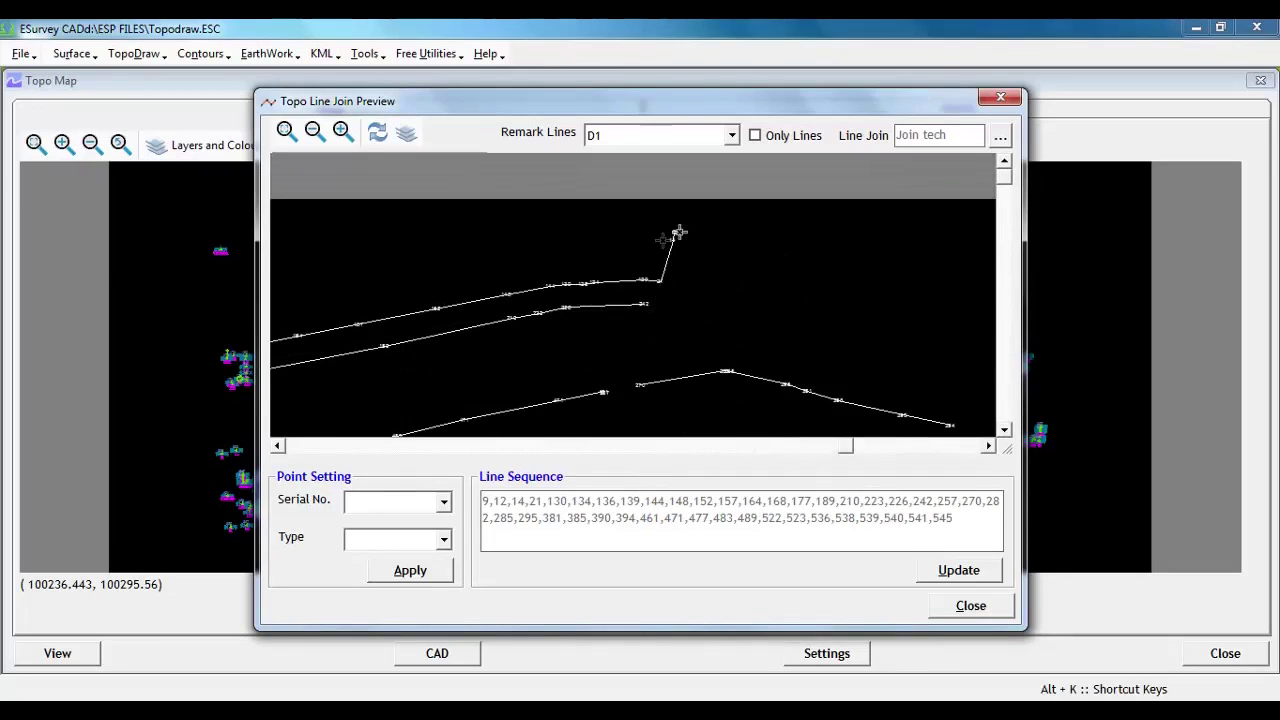
{"action": "scroll", "coordinate": [677, 231], "scroll_direction": "down", "scroll_amount": 2}
{"action": "scroll", "coordinate": [466, 427], "scroll_direction": "up", "scroll_amount": 2}
{"action": "scroll", "coordinate": [430, 415], "scroll_direction": "up", "scroll_amount": 1}
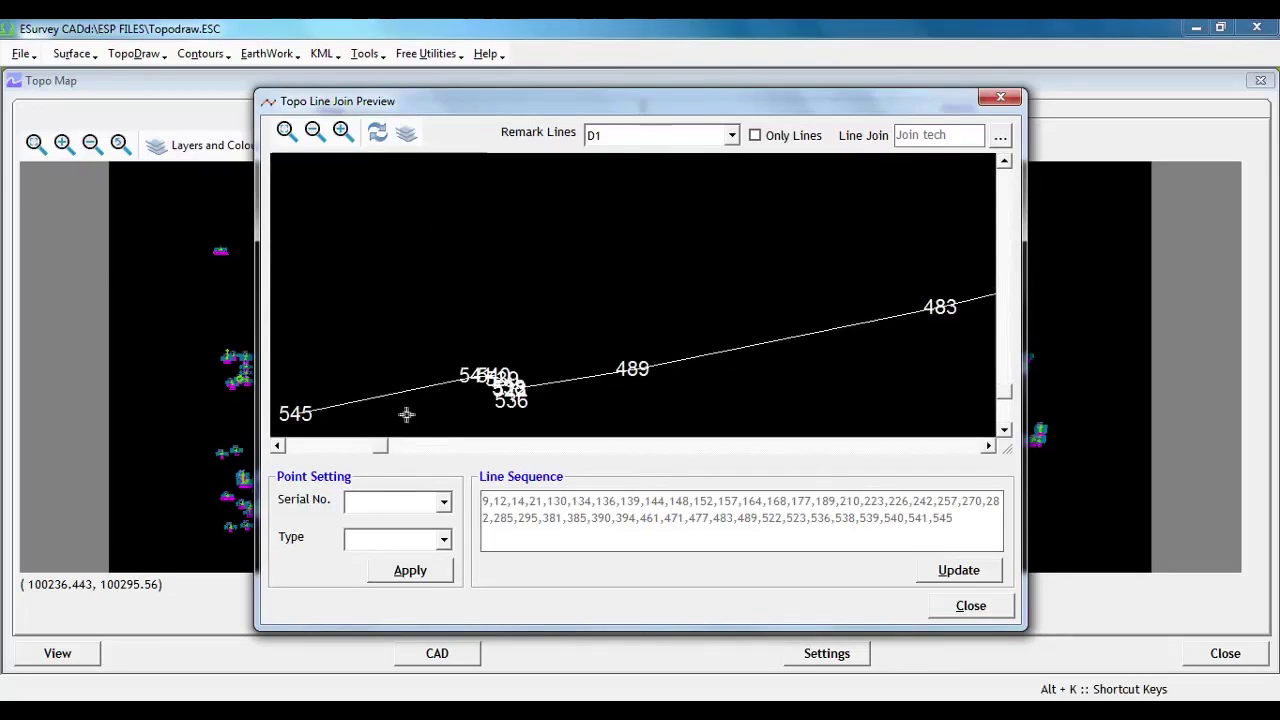
{"action": "scroll", "coordinate": [443, 400], "scroll_direction": "down", "scroll_amount": 2}
{"action": "scroll", "coordinate": [408, 394], "scroll_direction": "down", "scroll_amount": 1}
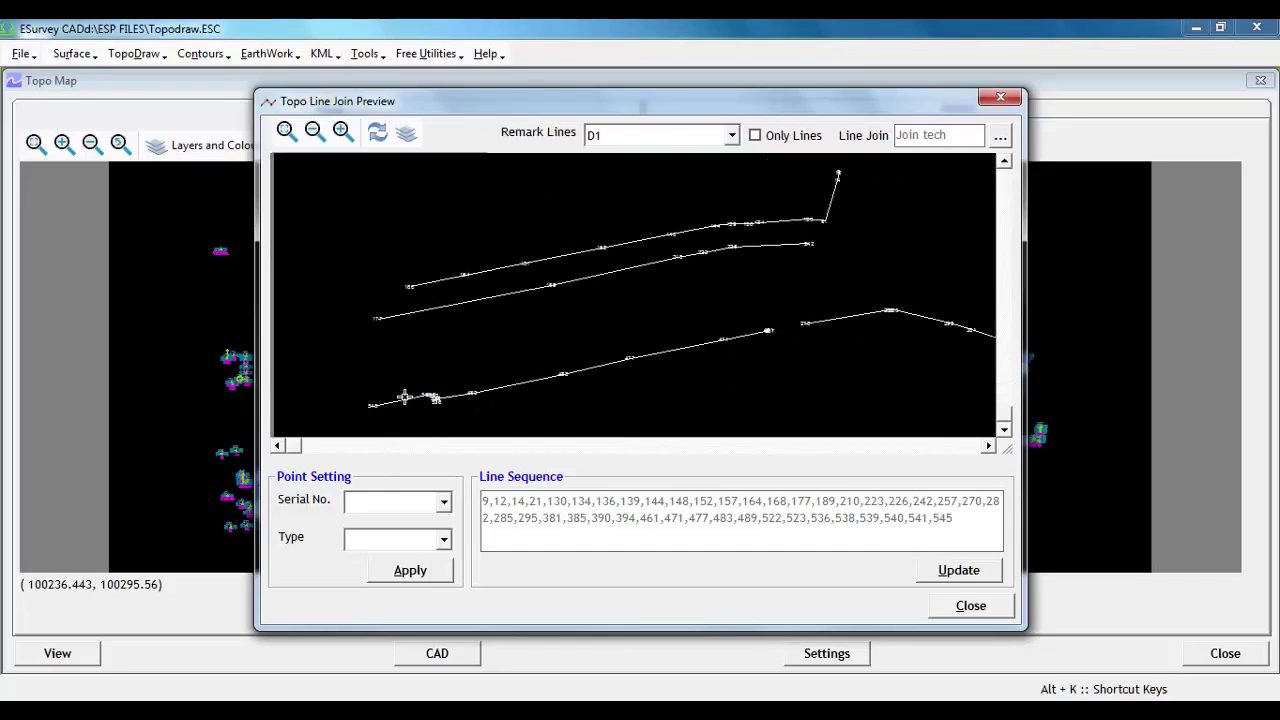
{"action": "scroll", "coordinate": [931, 320], "scroll_direction": "up", "scroll_amount": 3}
{"action": "scroll", "coordinate": [480, 356], "scroll_direction": "down", "scroll_amount": 3}
{"action": "scroll", "coordinate": [709, 387], "scroll_direction": "up", "scroll_amount": 3}
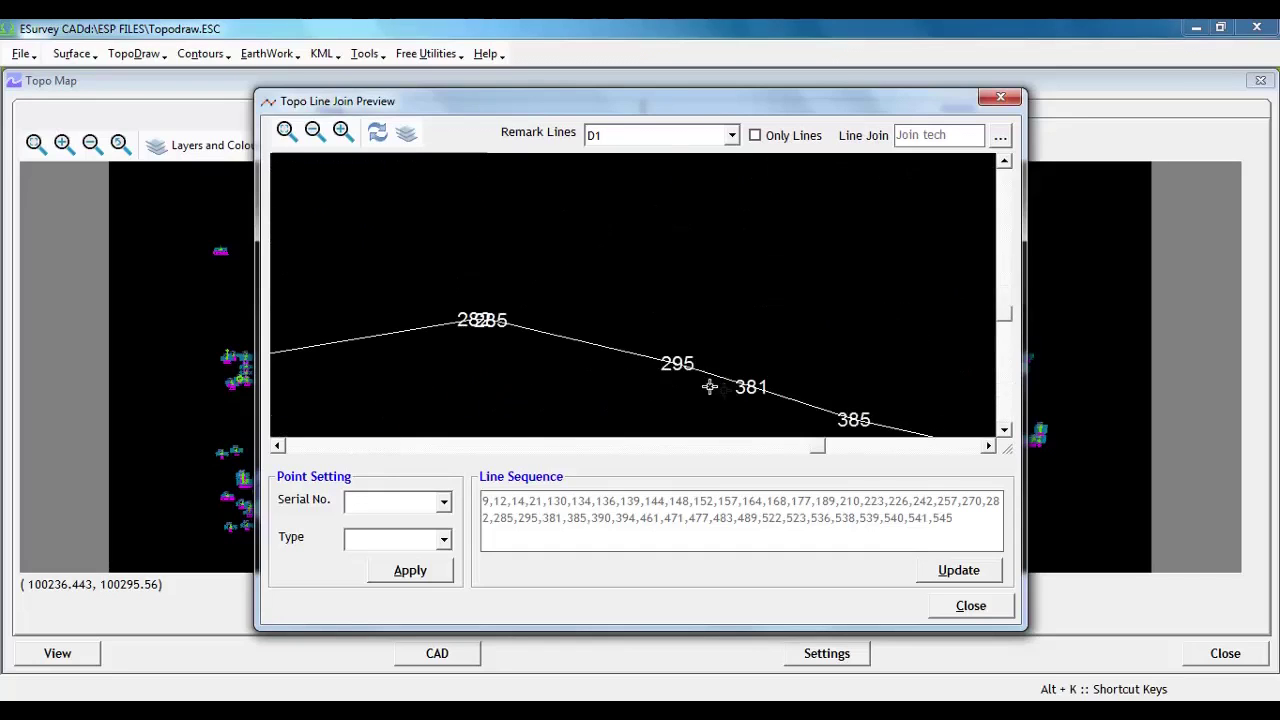
{"action": "scroll", "coordinate": [405, 306], "scroll_direction": "down", "scroll_amount": 2}
{"action": "scroll", "coordinate": [565, 351], "scroll_direction": "up", "scroll_amount": 2}
{"action": "scroll", "coordinate": [640, 380], "scroll_direction": "down", "scroll_amount": 4}
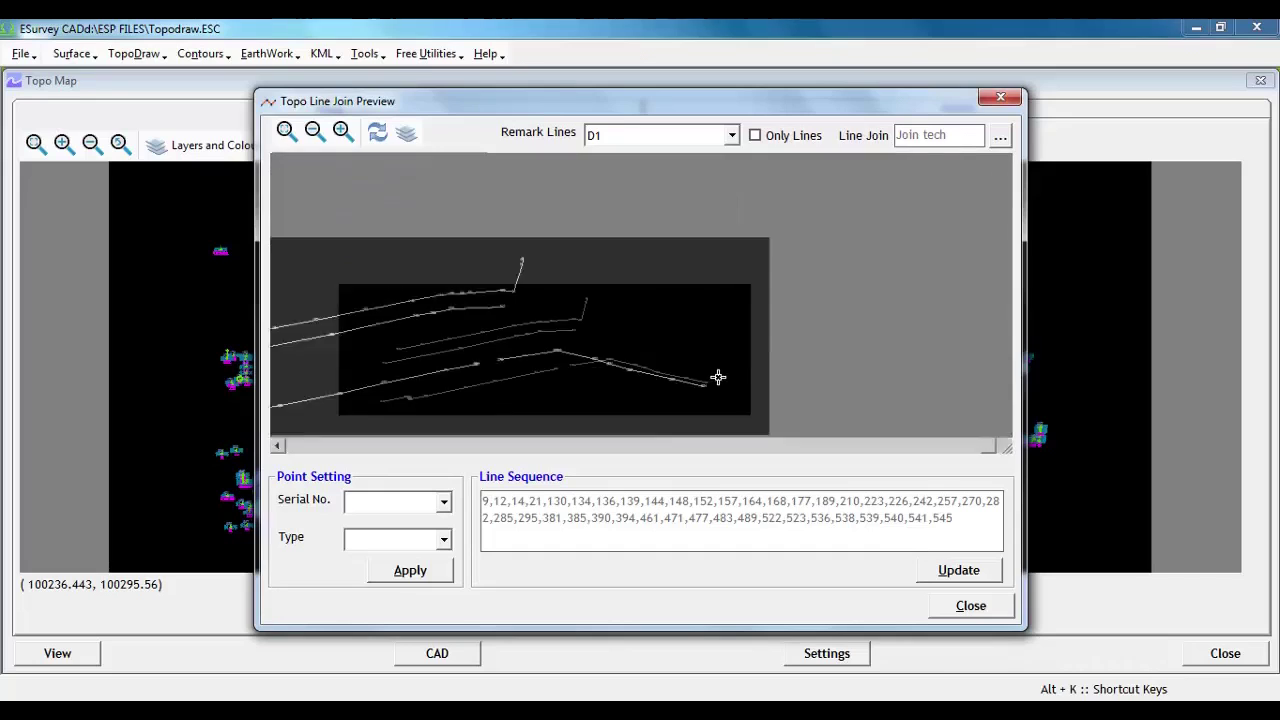
{"action": "scroll", "coordinate": [405, 347], "scroll_direction": "up", "scroll_amount": 3}
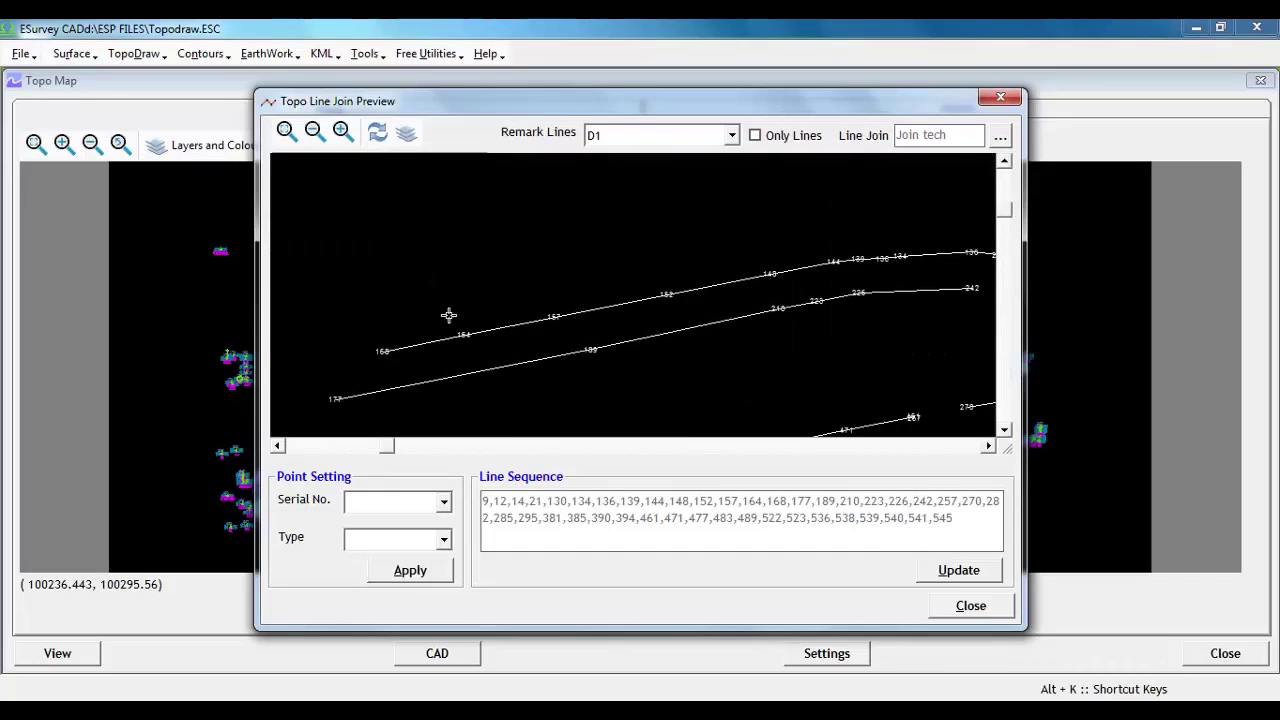
{"action": "left_click", "coordinate": [286, 131]}
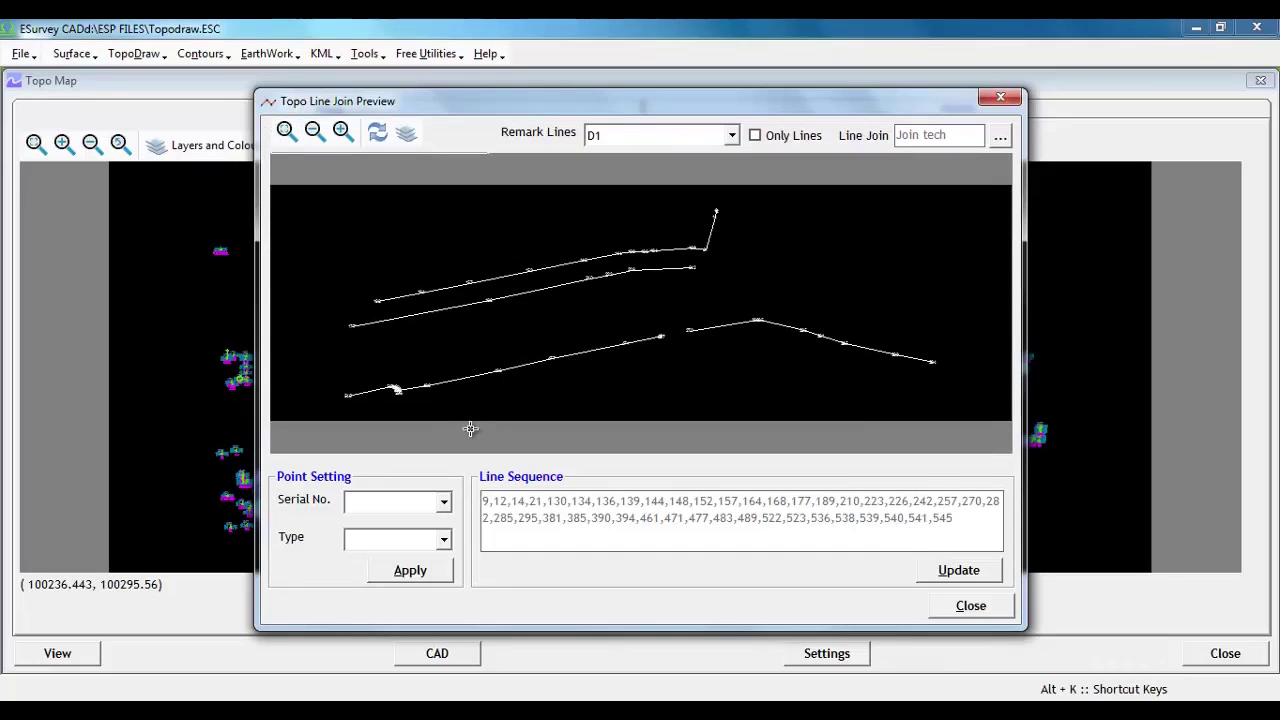
{"action": "scroll", "coordinate": [465, 395], "scroll_direction": "up", "scroll_amount": 5}
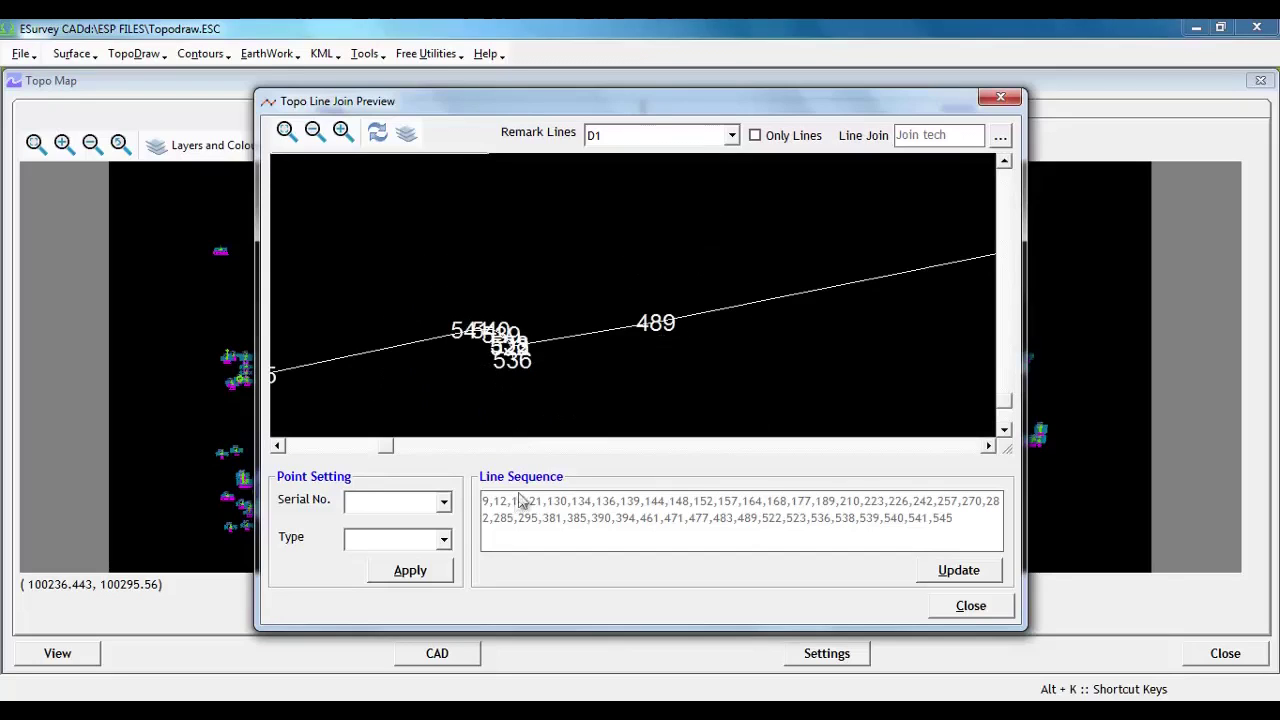
In Point Setting, choose point 536 as the D1 line's Start point
{"action": "left_click", "coordinate": [432, 503]}
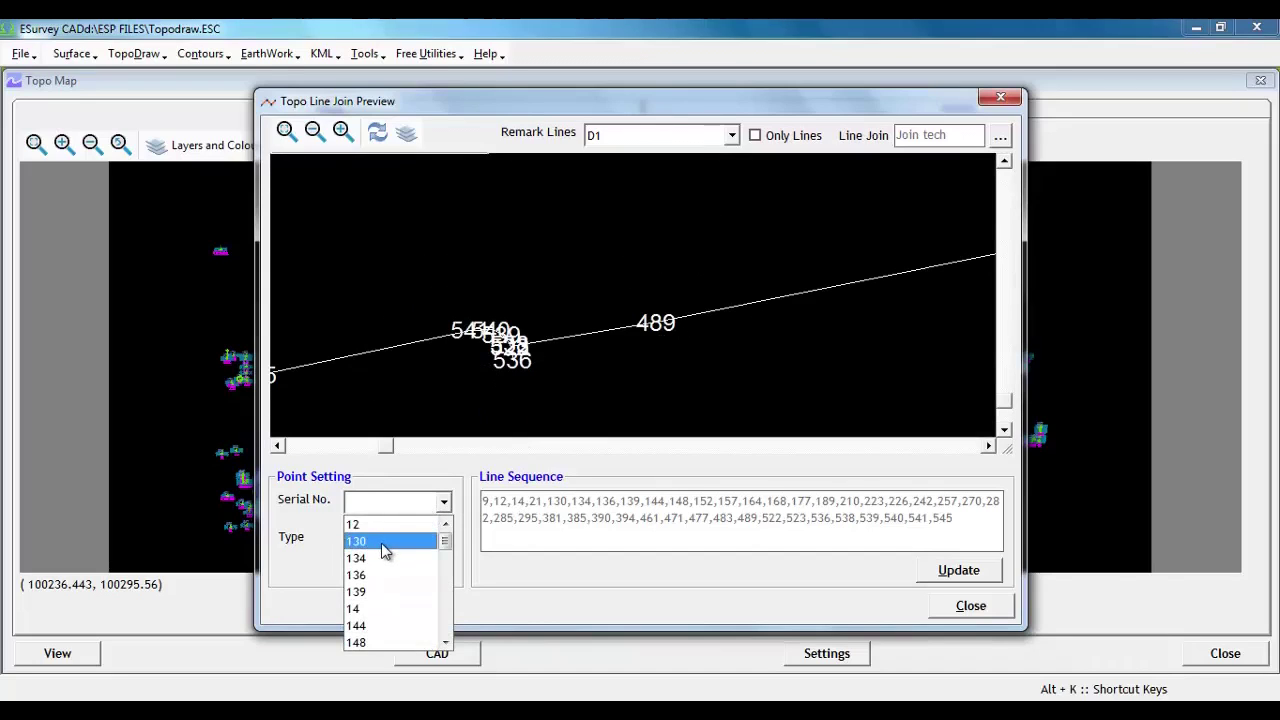
{"action": "left_click", "coordinate": [408, 545]}
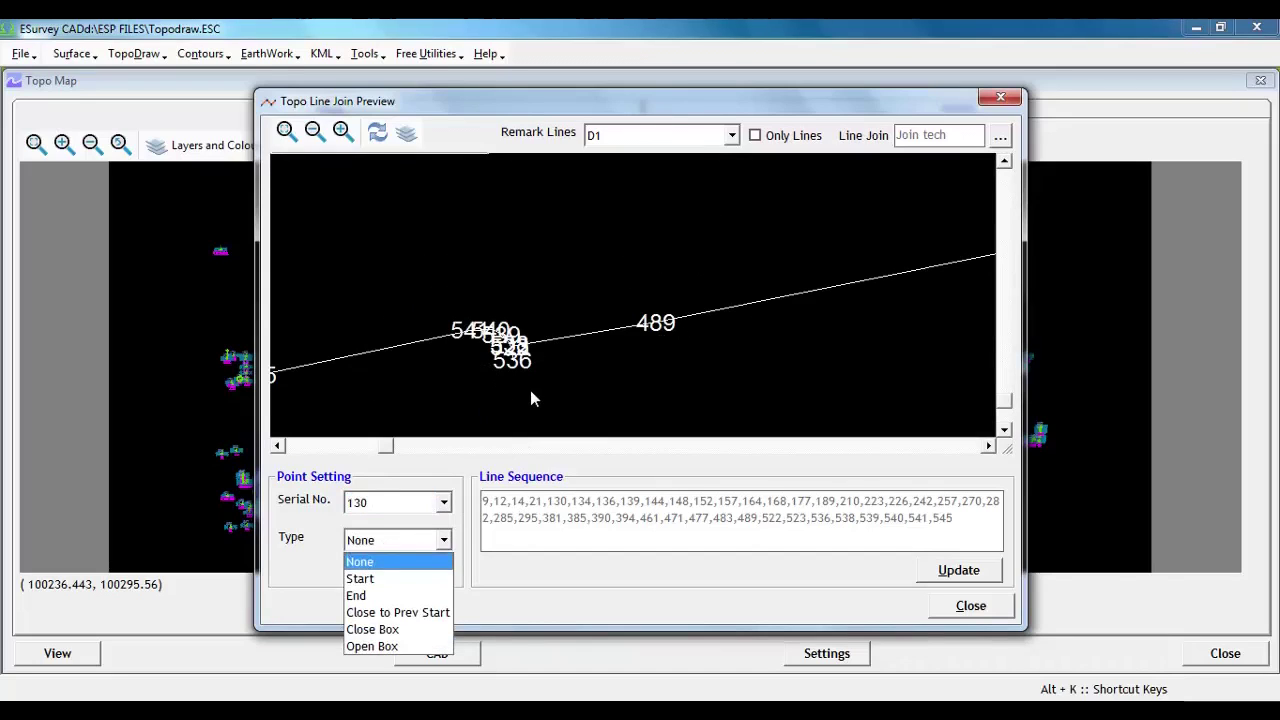
{"action": "left_click", "coordinate": [360, 578]}
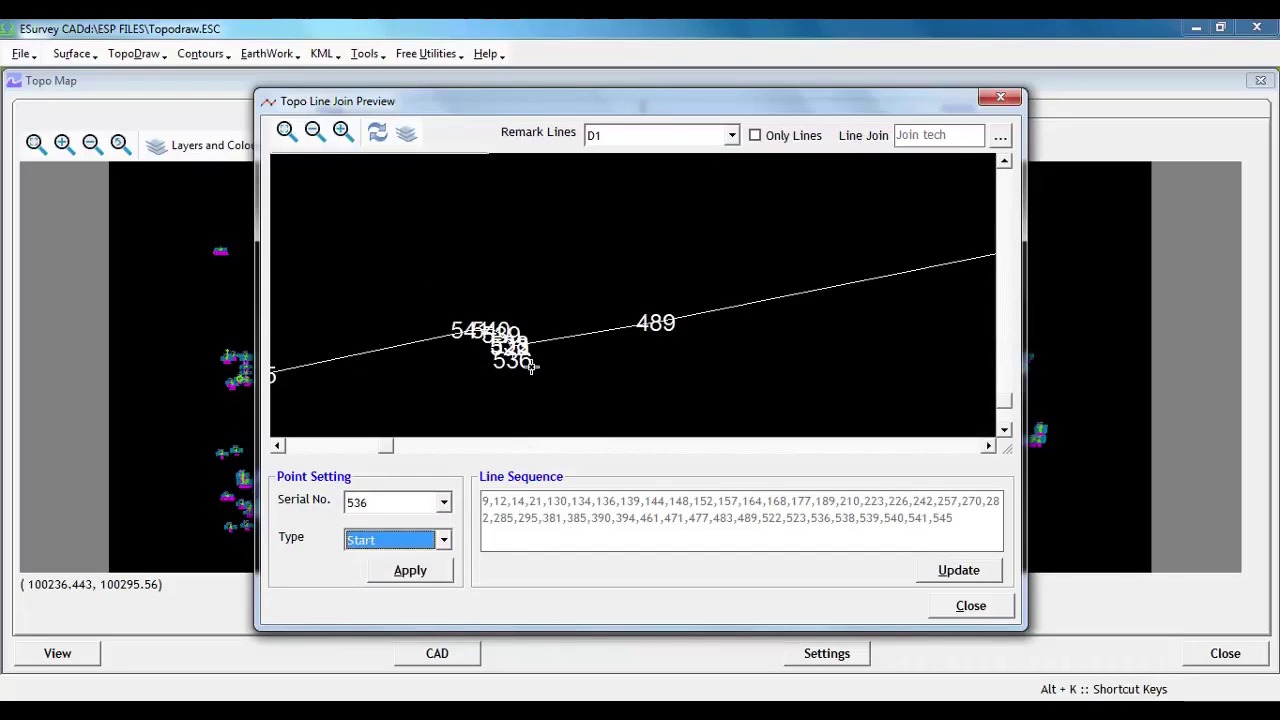
{"action": "scroll", "coordinate": [639, 453], "scroll_direction": "down", "scroll_amount": 5}
{"action": "scroll", "coordinate": [566, 229], "scroll_direction": "up", "scroll_amount": 2}
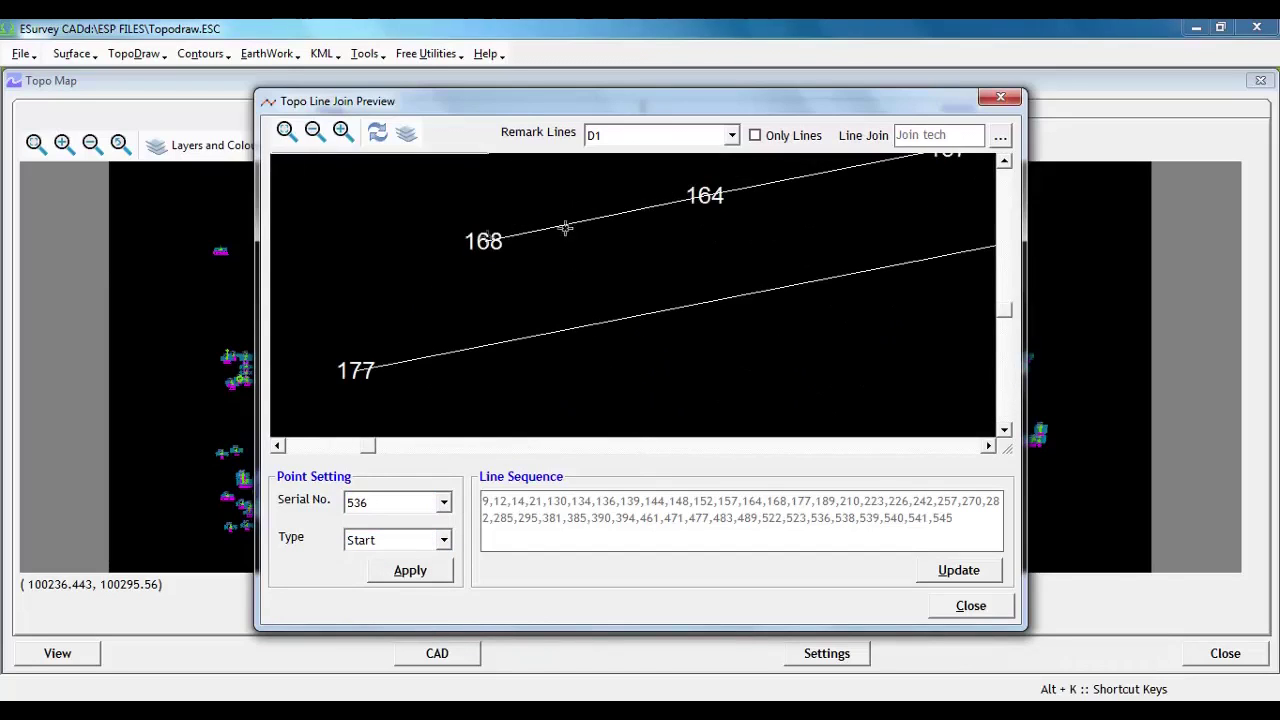
{"action": "scroll", "coordinate": [657, 286], "scroll_direction": "down", "scroll_amount": 3}
Zoom the preview in and out to inspect D1's lines around point 536
{"action": "scroll", "coordinate": [686, 211], "scroll_direction": "up", "scroll_amount": 2}
{"action": "scroll", "coordinate": [455, 293], "scroll_direction": "down", "scroll_amount": 3}
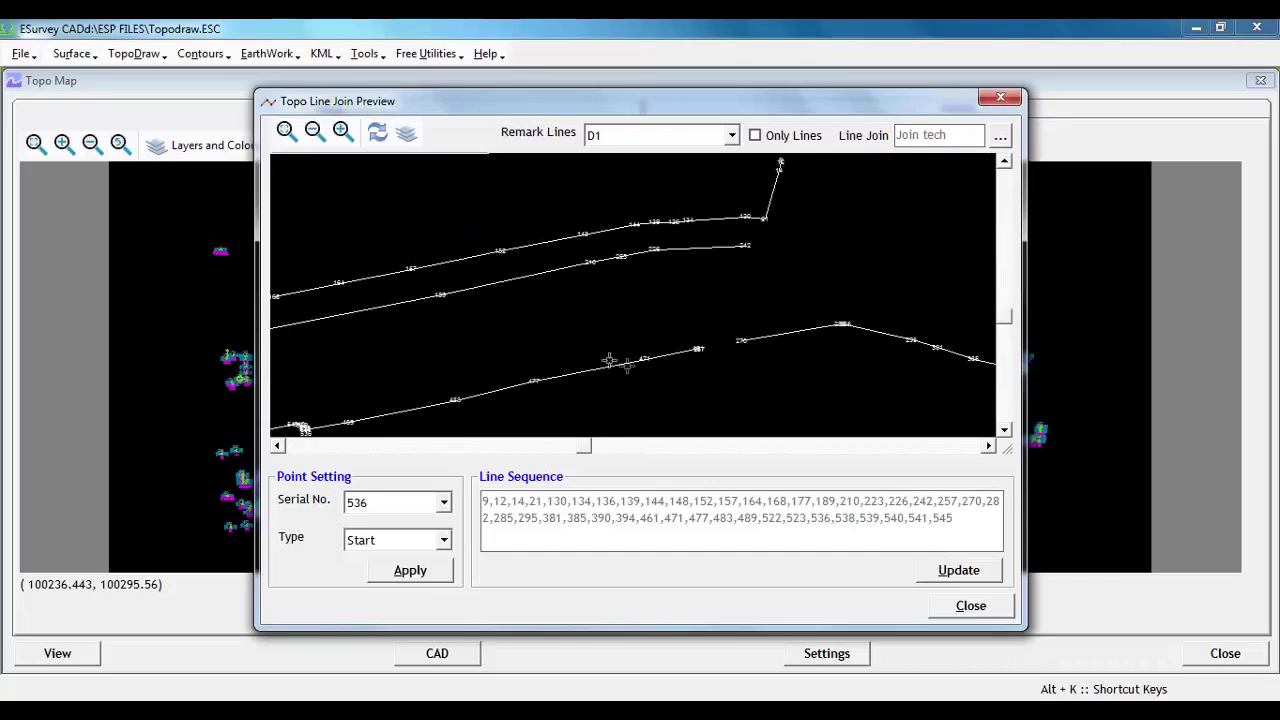
{"action": "scroll", "coordinate": [627, 366], "scroll_direction": "down", "scroll_amount": 2}
{"action": "scroll", "coordinate": [338, 390], "scroll_direction": "up", "scroll_amount": 5}
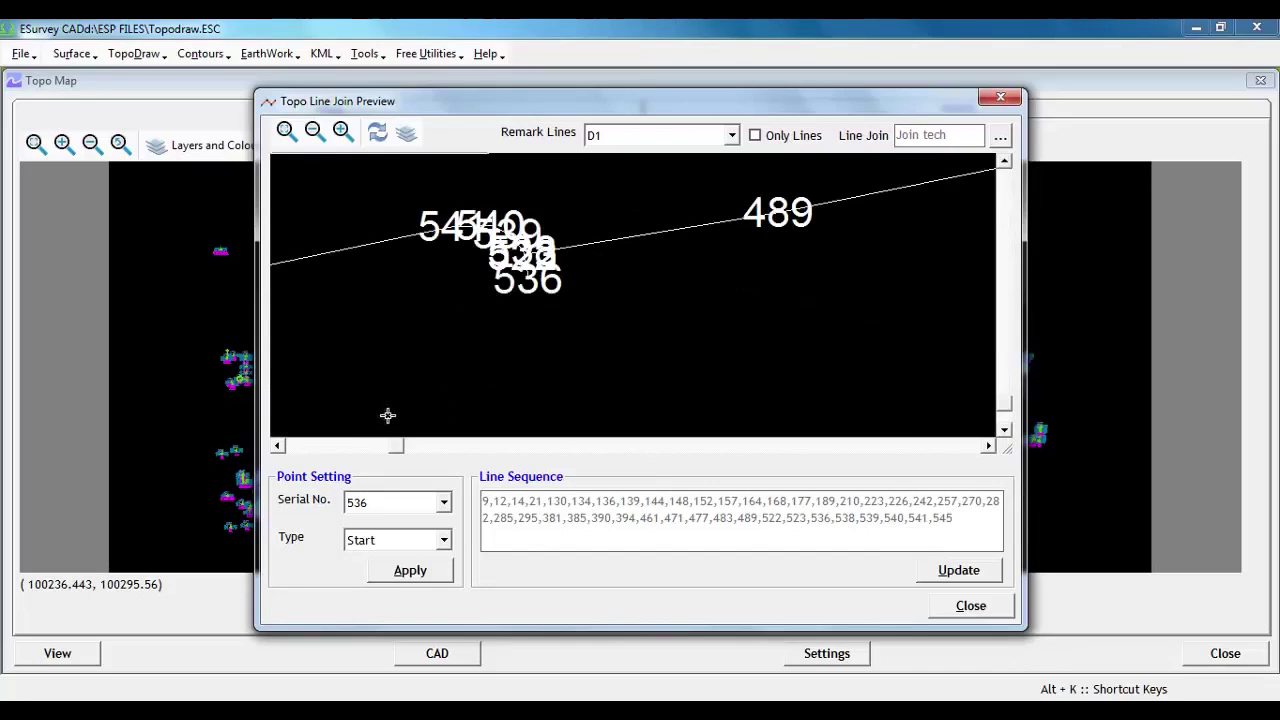
{"action": "scroll", "coordinate": [415, 413], "scroll_direction": "down", "scroll_amount": 1}
{"action": "scroll", "coordinate": [417, 414], "scroll_direction": "down", "scroll_amount": 1}
{"action": "scroll", "coordinate": [417, 414], "scroll_direction": "down", "scroll_amount": 1}
{"action": "scroll", "coordinate": [331, 381], "scroll_direction": "down", "scroll_amount": 1}
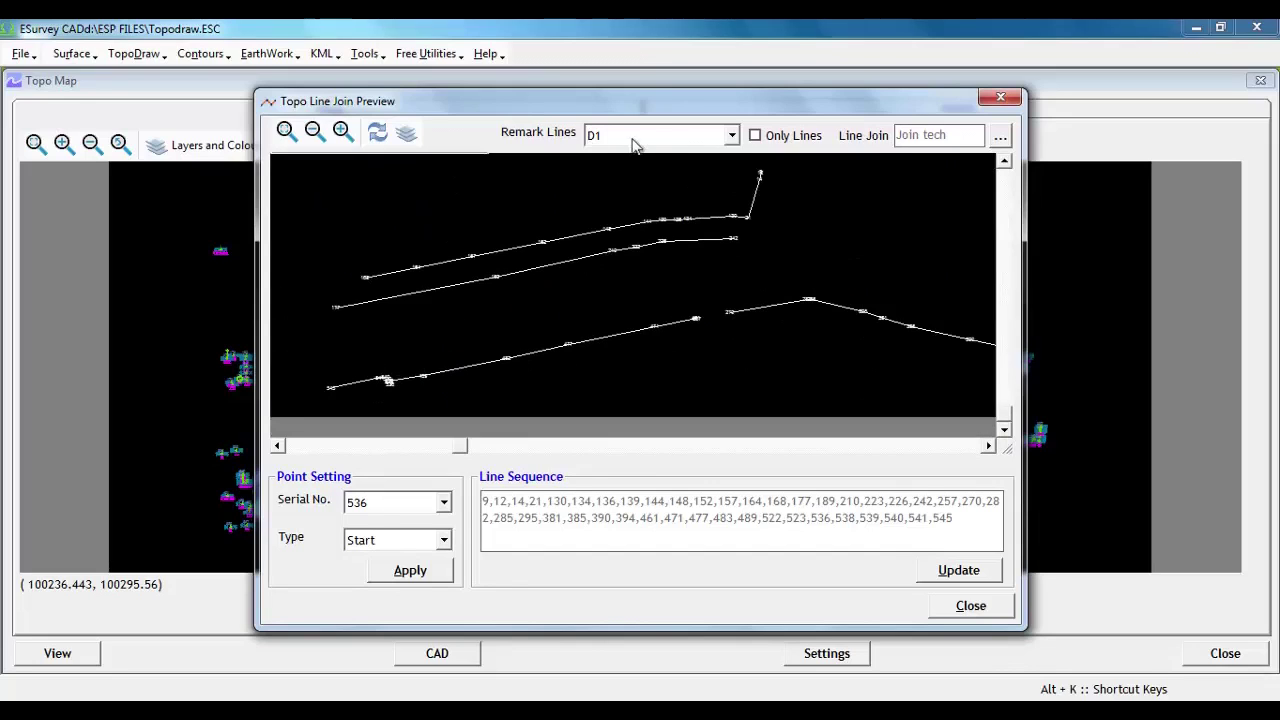
{"action": "scroll", "coordinate": [700, 318], "scroll_direction": "down", "scroll_amount": 1}
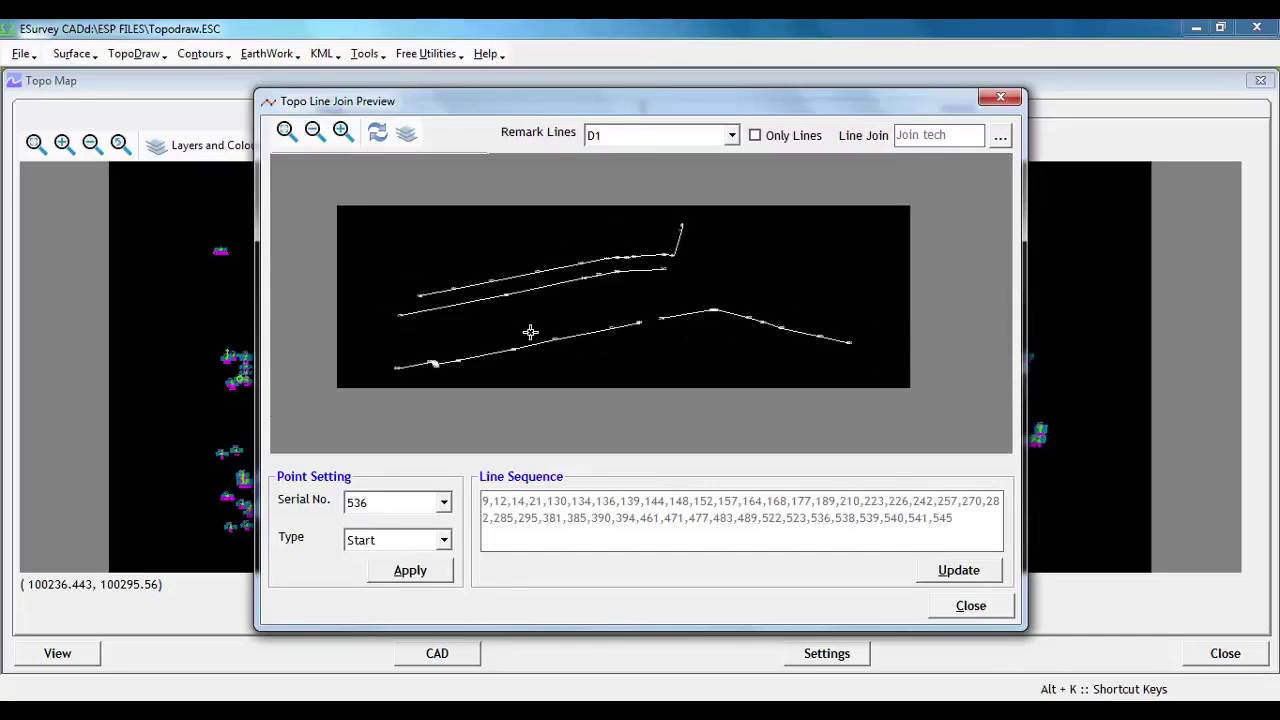
{"action": "scroll", "coordinate": [601, 333], "scroll_direction": "down", "scroll_amount": 1}
{"action": "scroll", "coordinate": [713, 333], "scroll_direction": "up", "scroll_amount": 2}
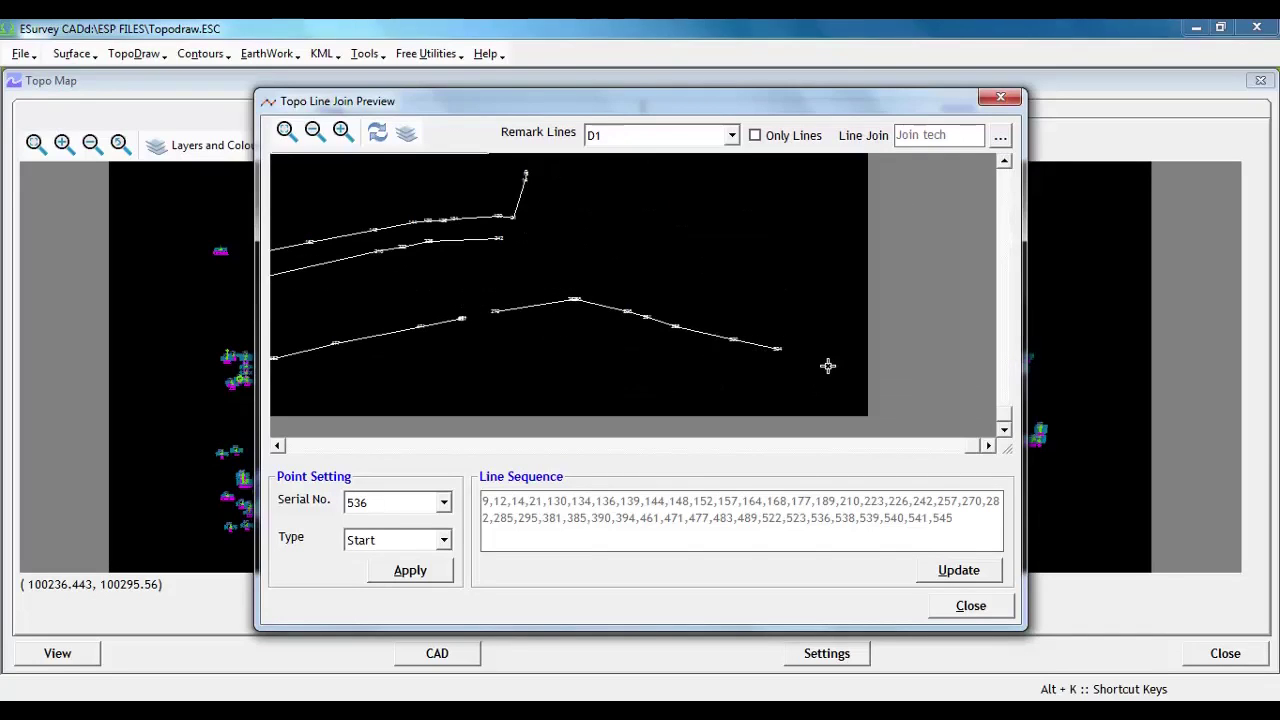
Zoom the preview to review D1's current joined lines
{"action": "scroll", "coordinate": [521, 296], "scroll_direction": "up", "scroll_amount": 1}
{"action": "scroll", "coordinate": [444, 294], "scroll_direction": "up", "scroll_amount": 1}
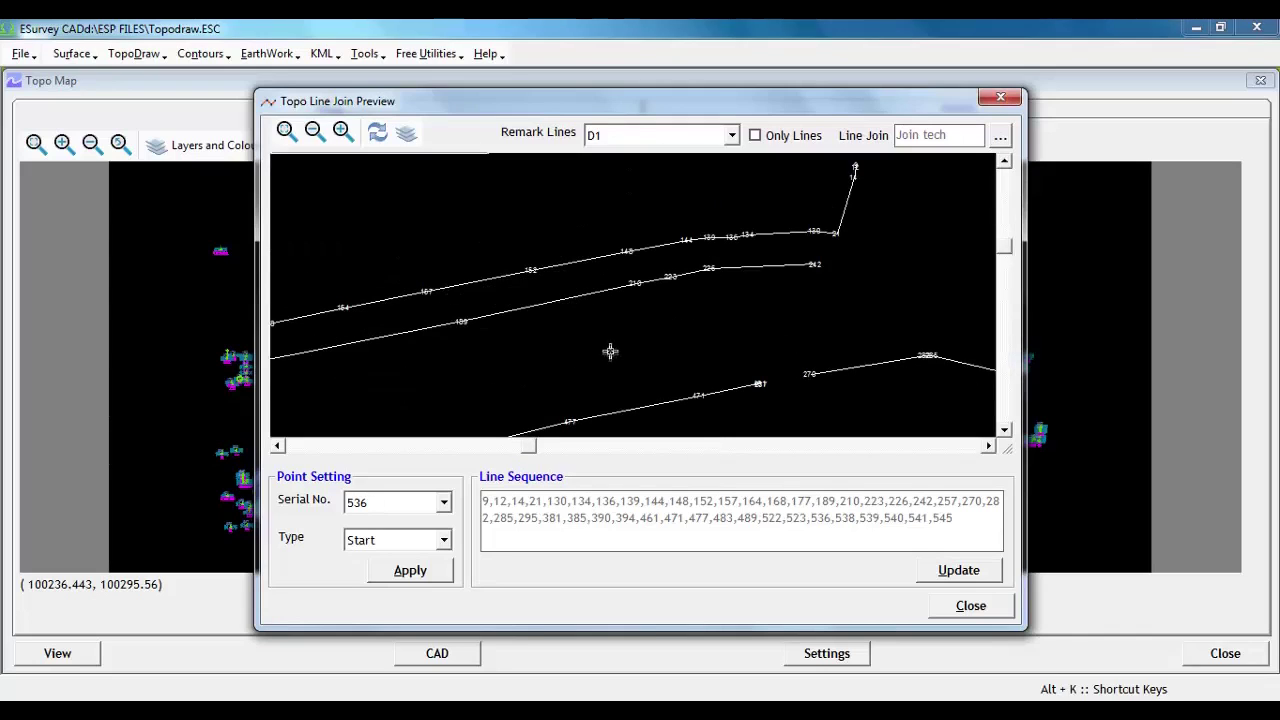
{"action": "scroll", "coordinate": [738, 392], "scroll_direction": "down", "scroll_amount": 1}
{"action": "scroll", "coordinate": [677, 309], "scroll_direction": "down", "scroll_amount": 2}
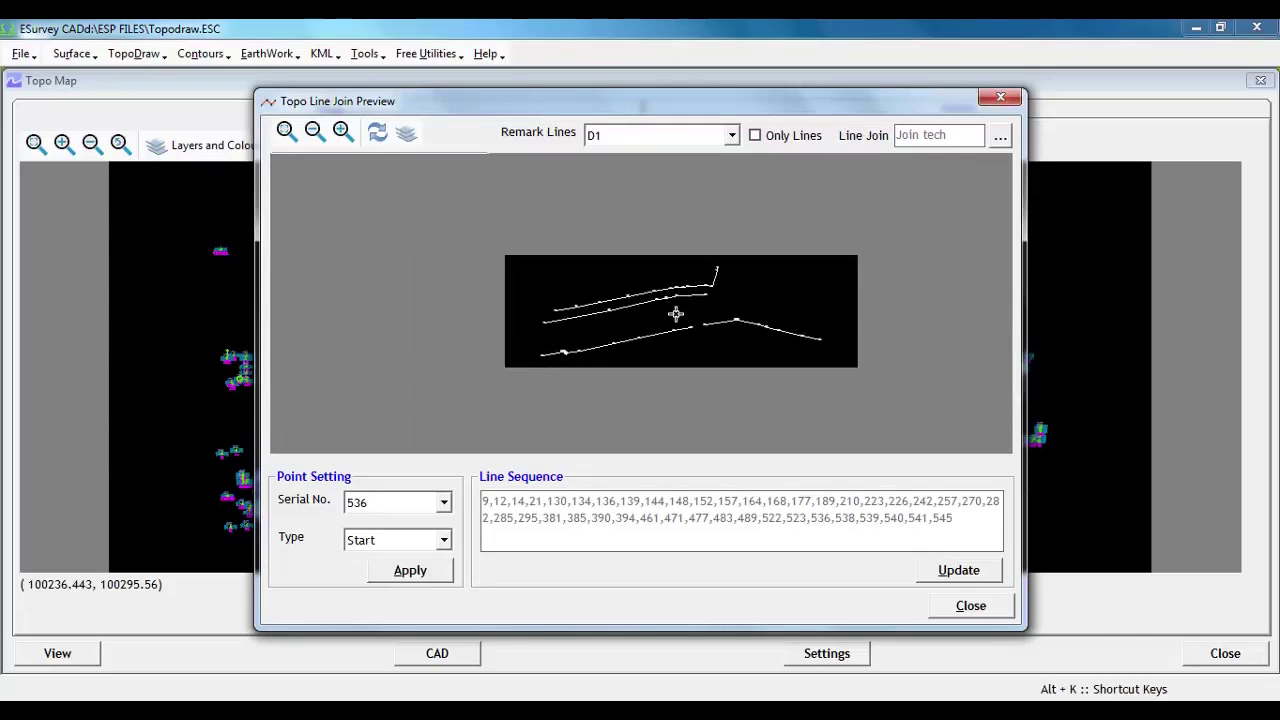
{"action": "scroll", "coordinate": [691, 263], "scroll_direction": "up", "scroll_amount": 1}
{"action": "scroll", "coordinate": [640, 320], "scroll_direction": "up", "scroll_amount": 1}
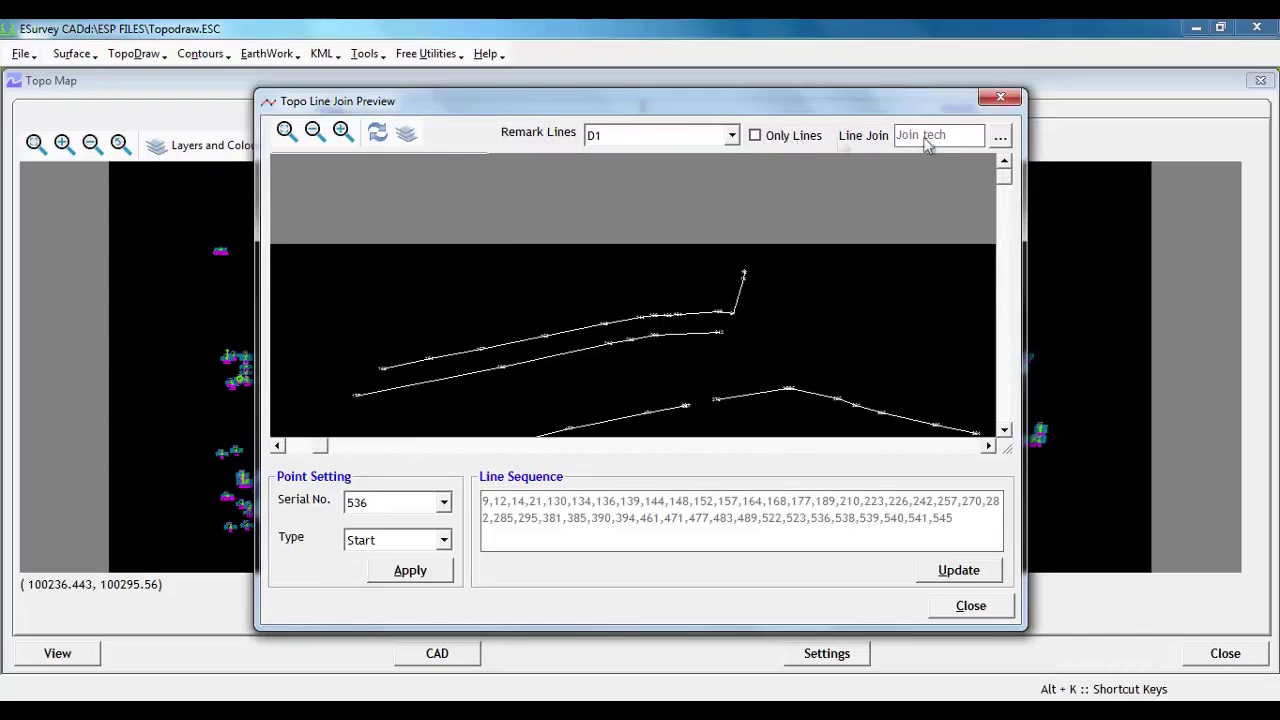
Set D1's line join type to Manual and close the line preview
{"action": "left_click", "coordinate": [997, 137]}
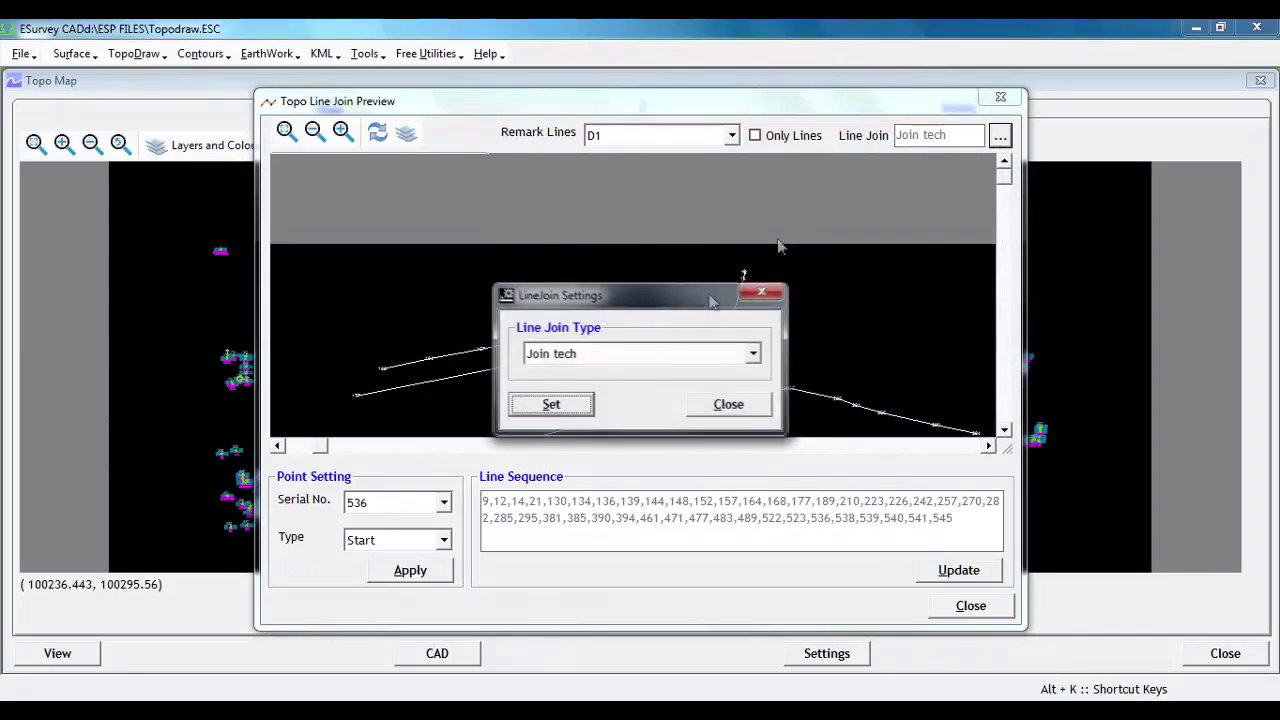
{"action": "left_click", "coordinate": [646, 352]}
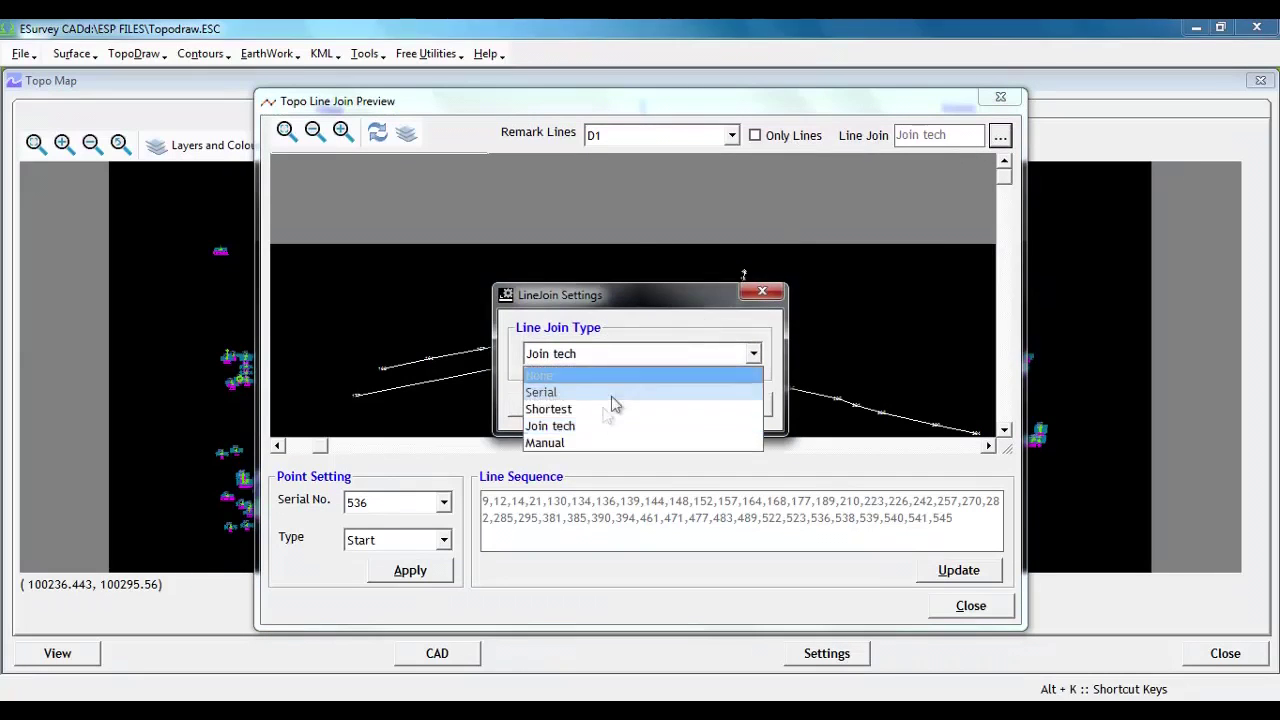
{"action": "left_click", "coordinate": [582, 440]}
{"action": "left_click", "coordinate": [550, 405]}
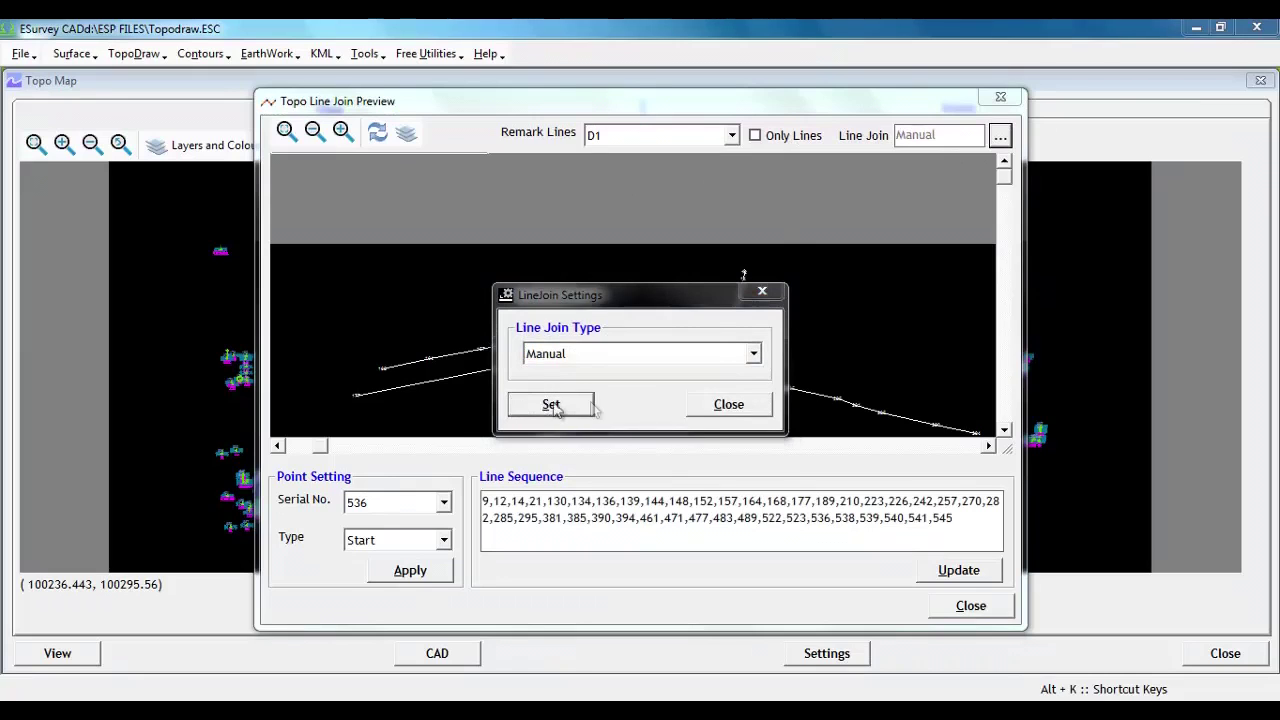
{"action": "left_click", "coordinate": [662, 425]}
{"action": "left_click", "coordinate": [729, 404]}
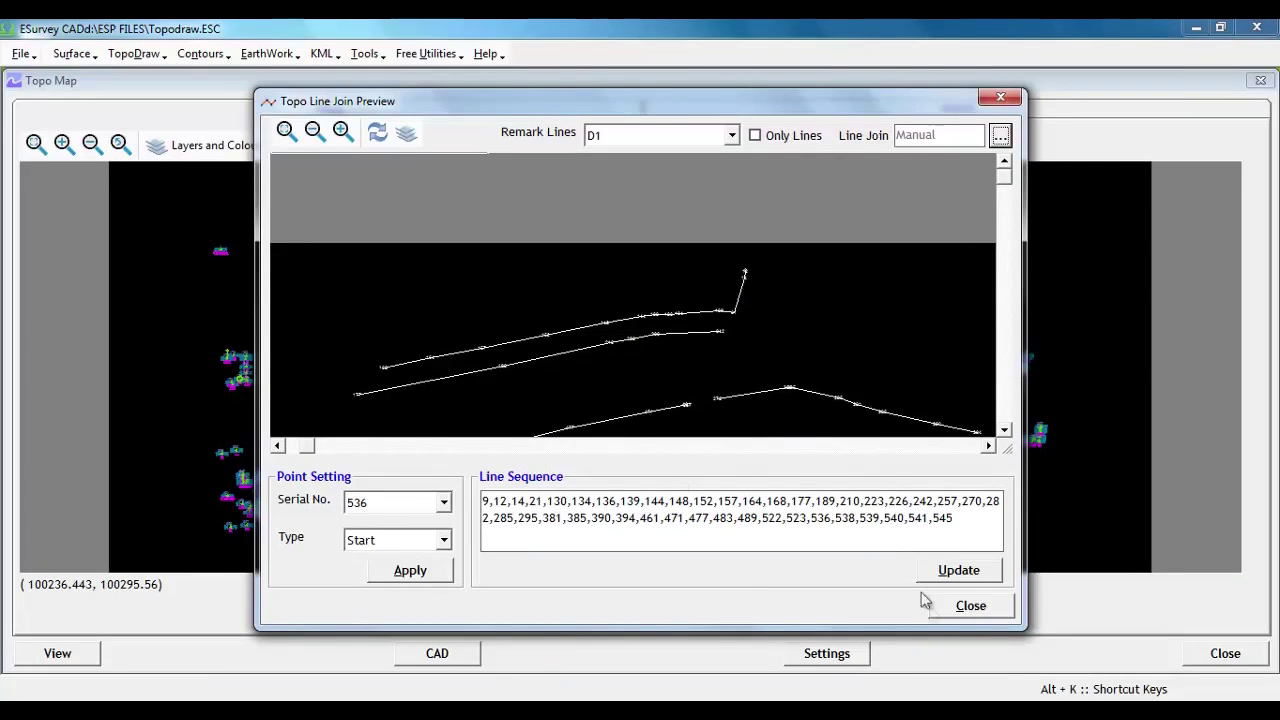
{"action": "left_click", "coordinate": [946, 608]}
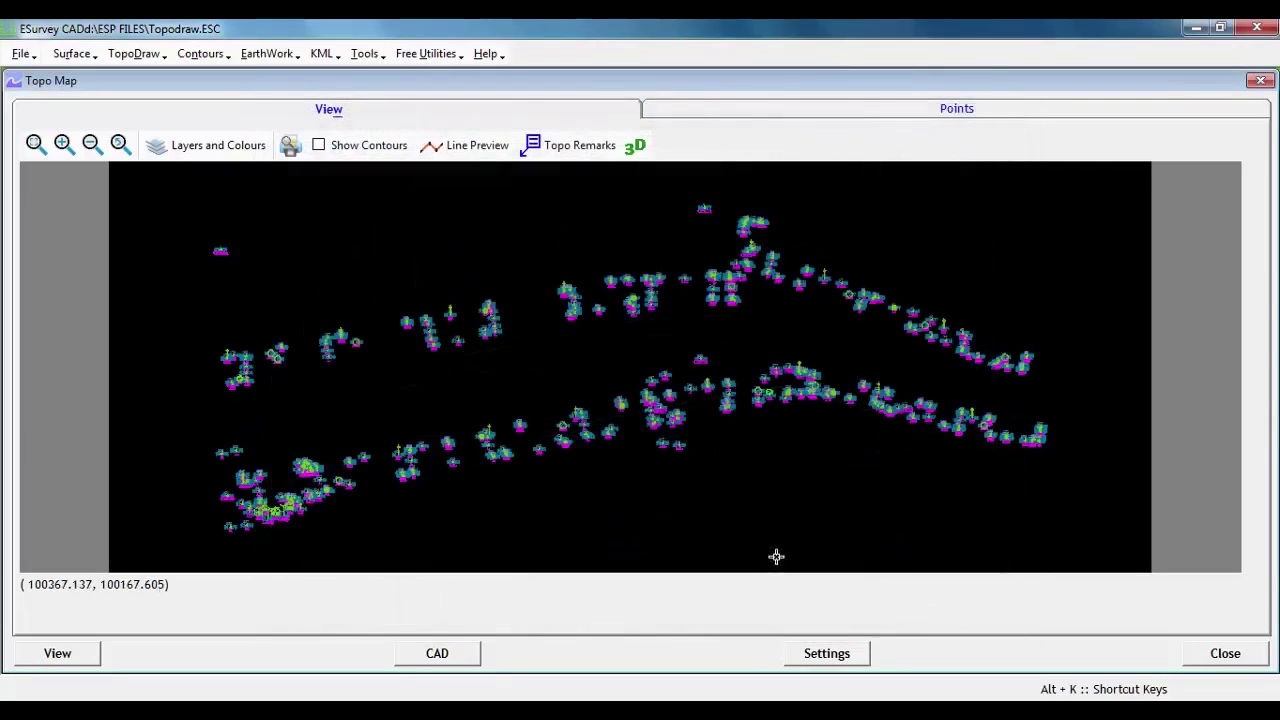
In the Remark settings table, set remark D1's line type to 3D
{"action": "left_click", "coordinate": [833, 655]}
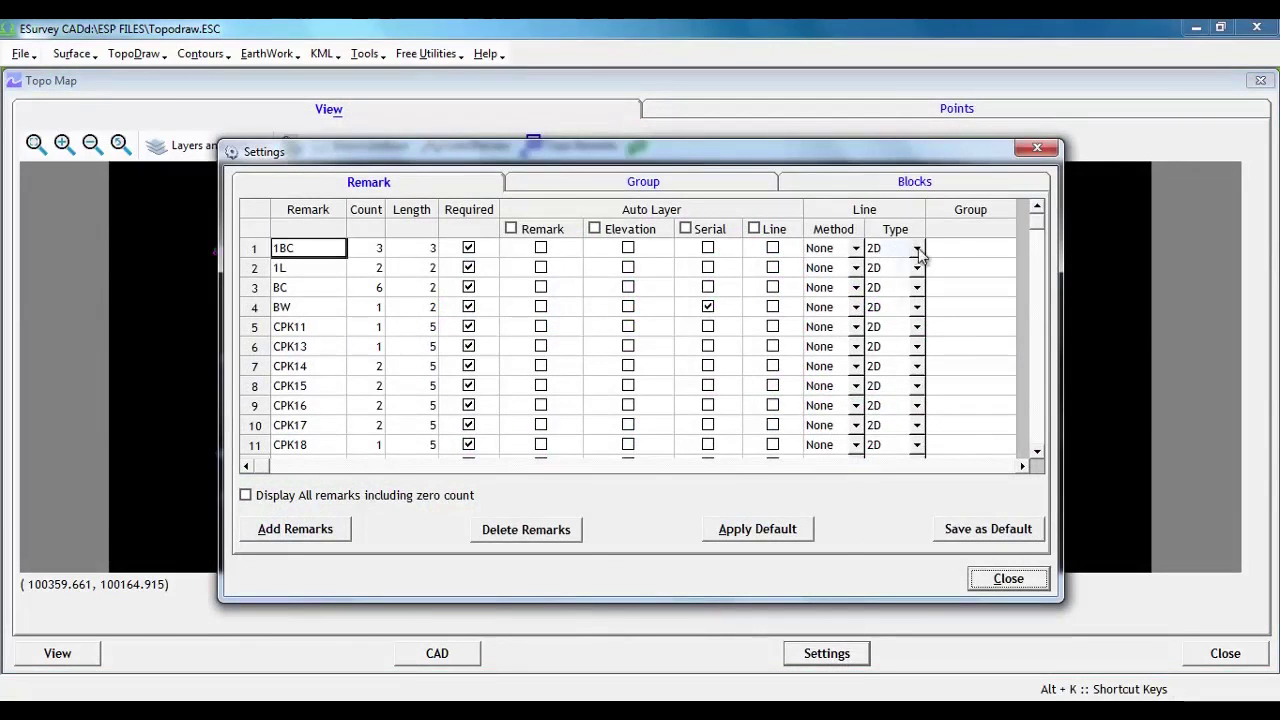
{"action": "left_click", "coordinate": [917, 248]}
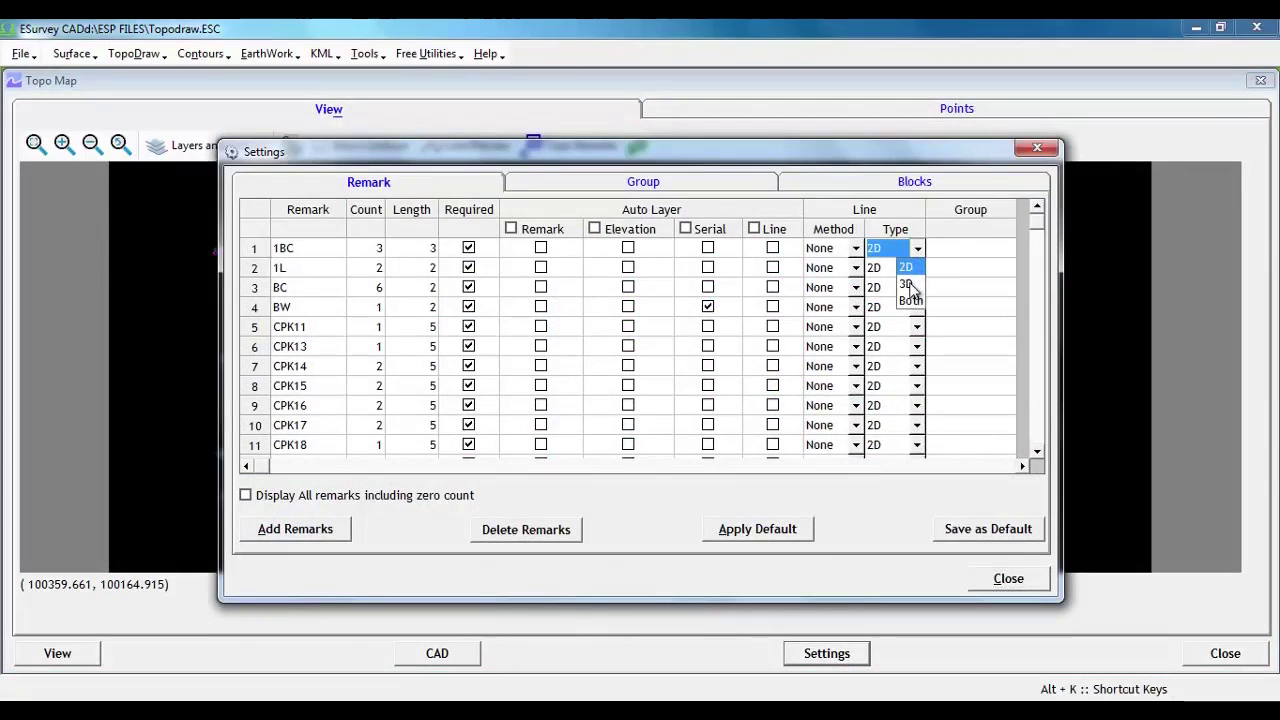
{"action": "left_click", "coordinate": [1000, 372]}
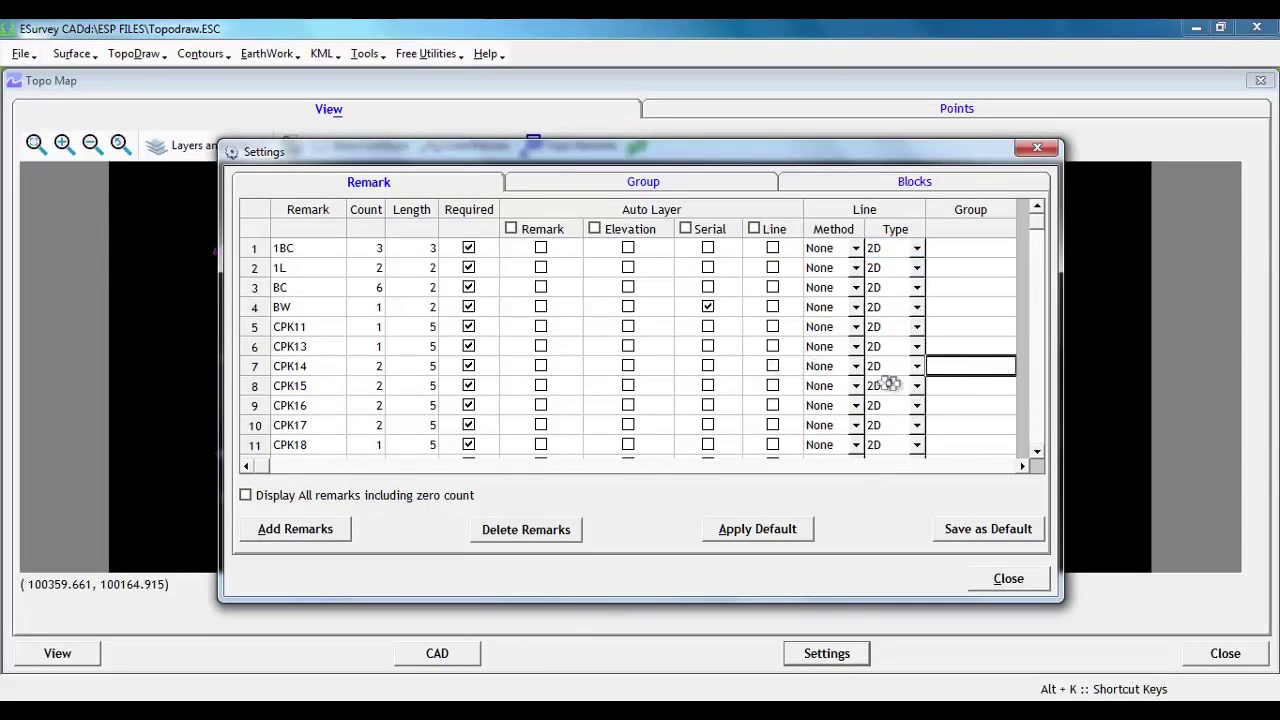
{"action": "left_click", "coordinate": [1038, 451]}
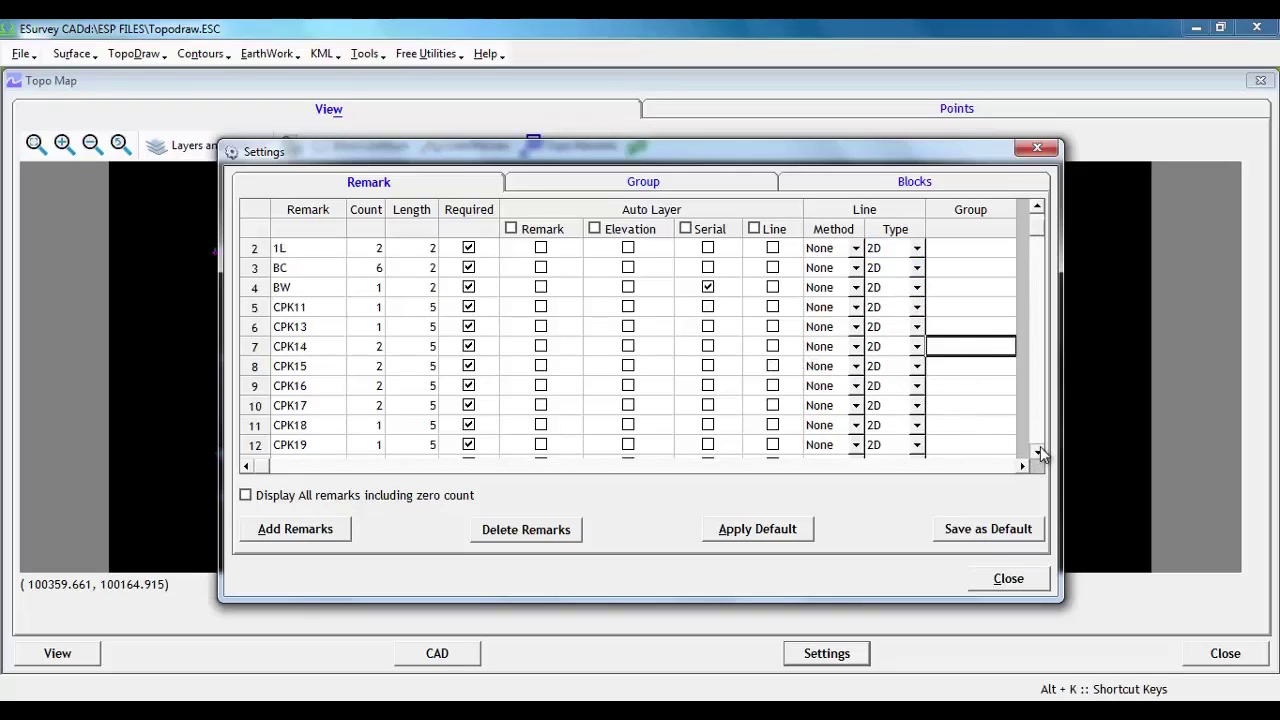
{"action": "left_click", "coordinate": [1038, 451]}
{"action": "left_click", "coordinate": [1038, 451]}
{"action": "left_click", "coordinate": [1038, 451]}
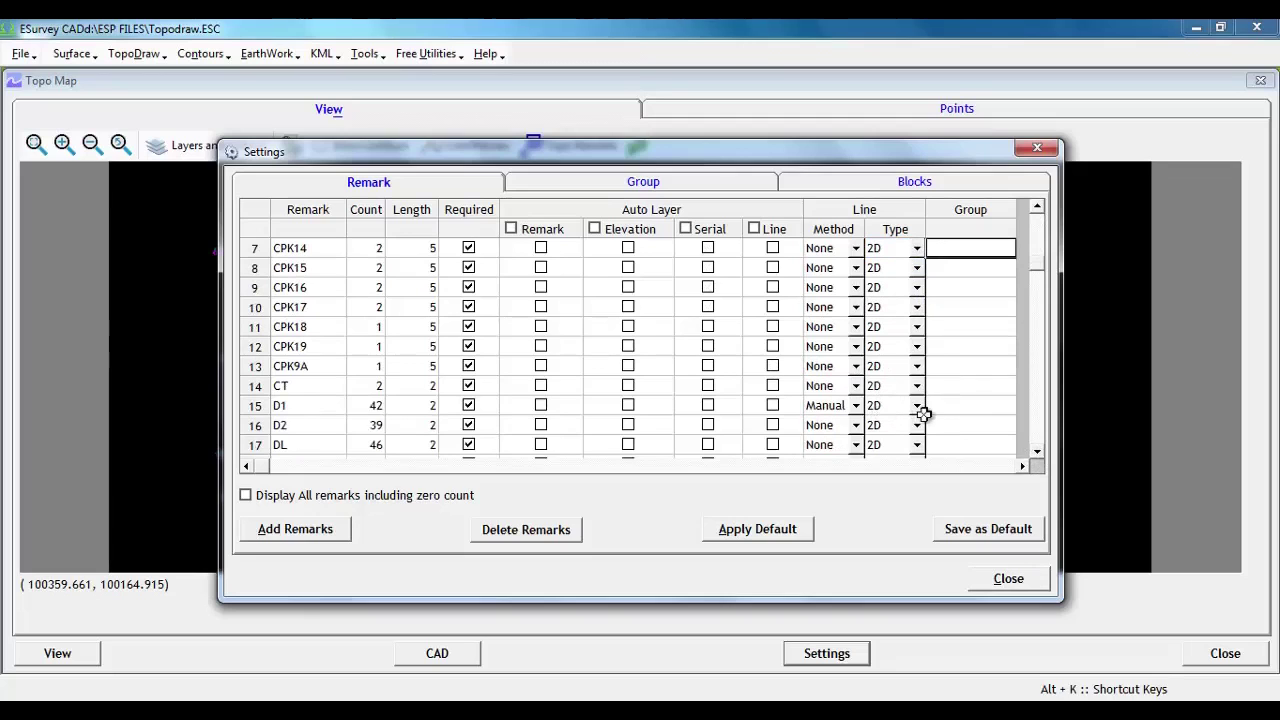
{"action": "left_click", "coordinate": [917, 406]}
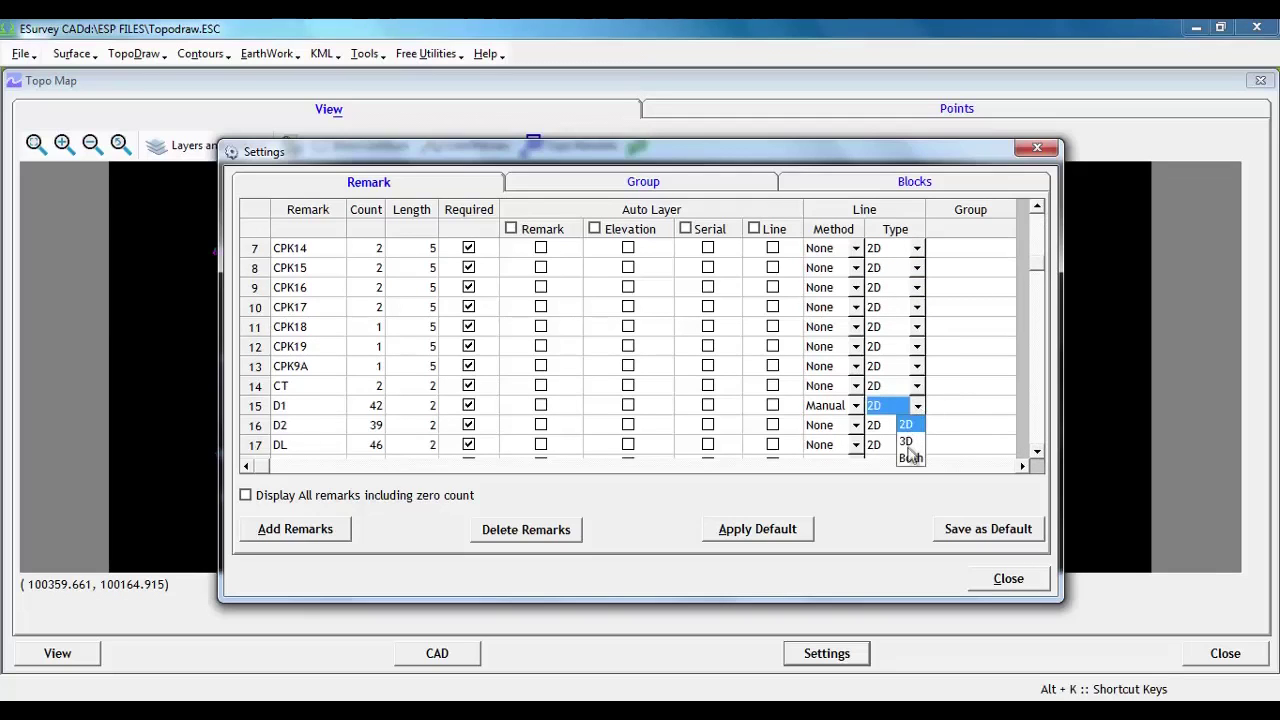
{"action": "left_click", "coordinate": [910, 444]}
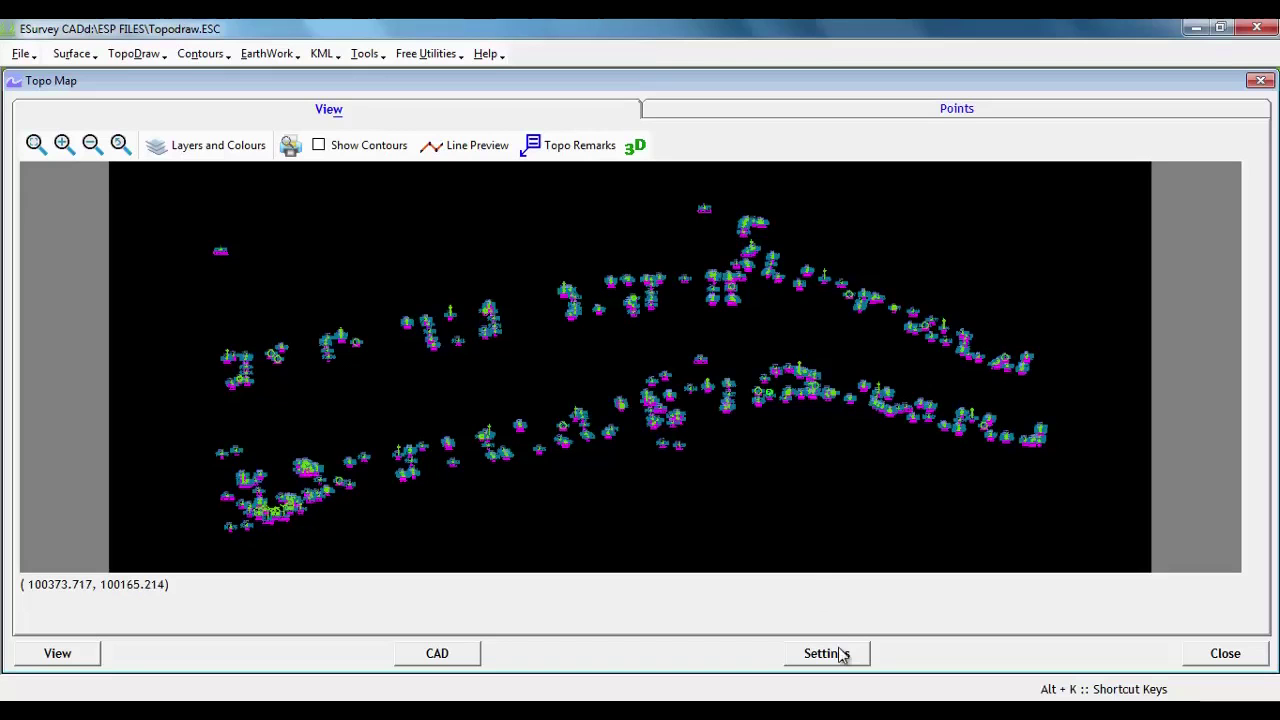
{"action": "left_click", "coordinate": [840, 654]}
Select and then clear various CPK remark rows in the Remark grid
{"action": "left_click", "coordinate": [300, 308]}
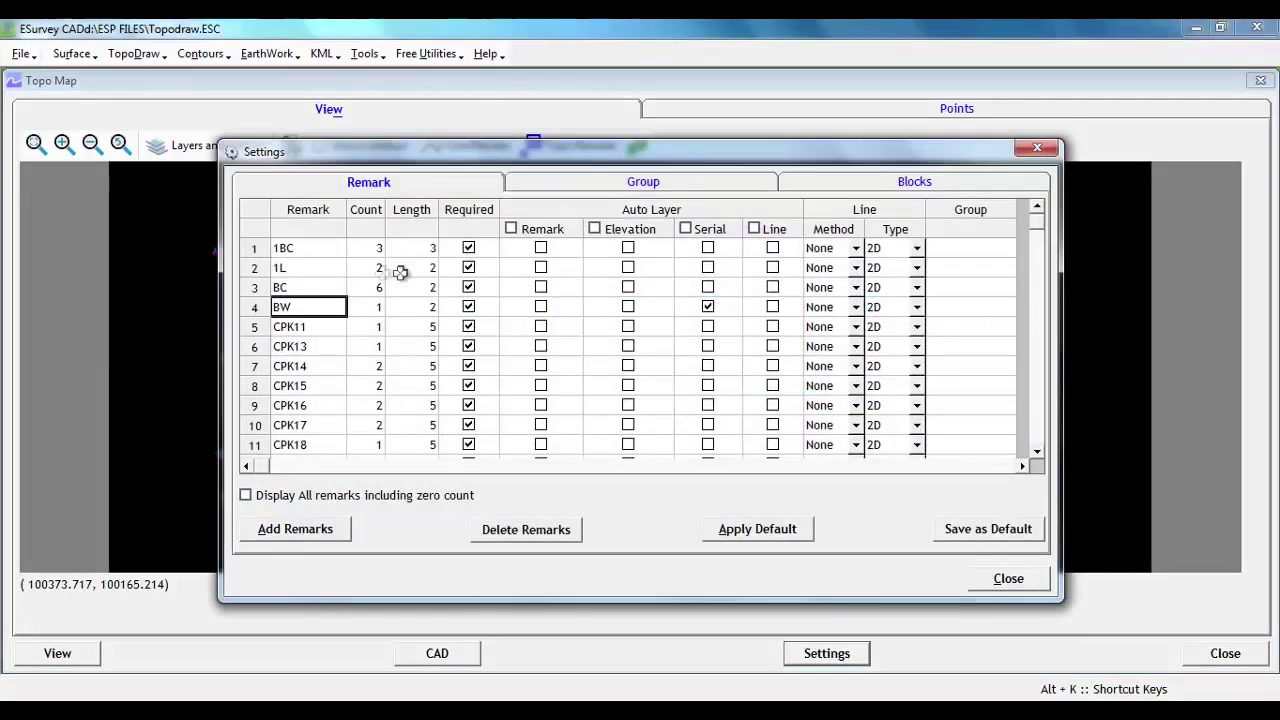
{"action": "left_click", "coordinate": [290, 329]}
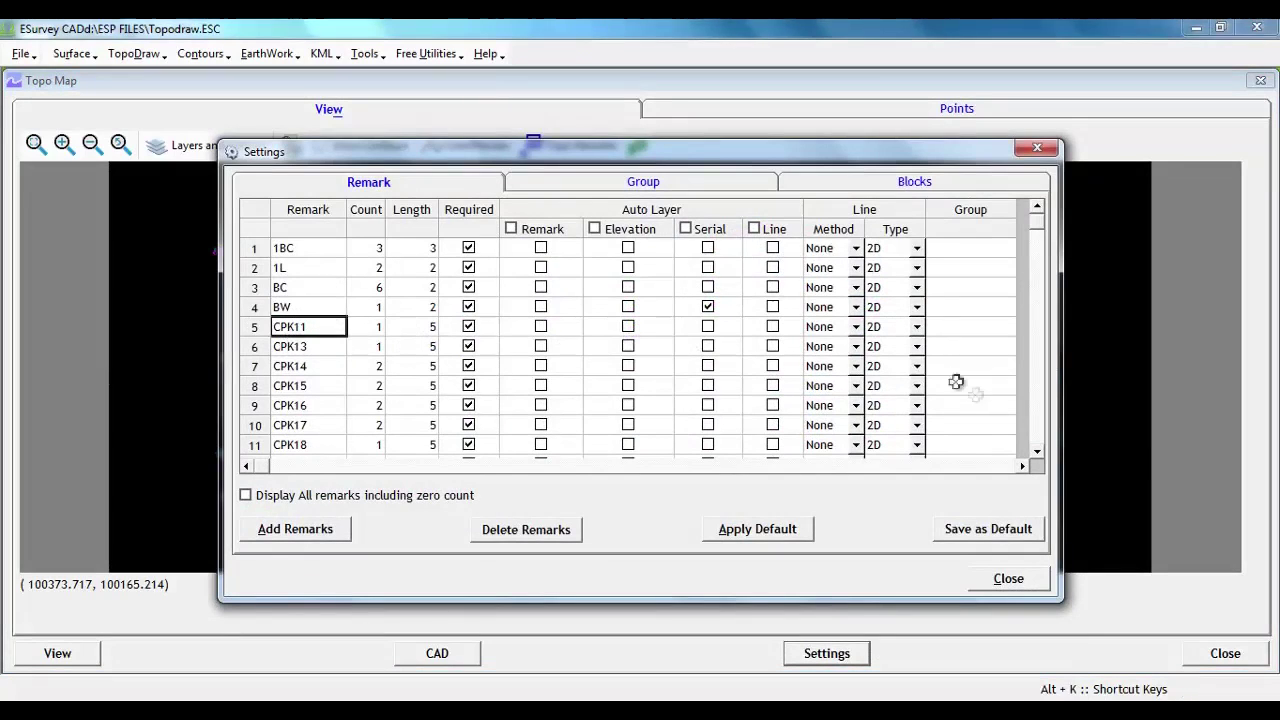
{"action": "left_click_drag", "start_coordinate": [288, 330], "coordinate": [289, 446]}
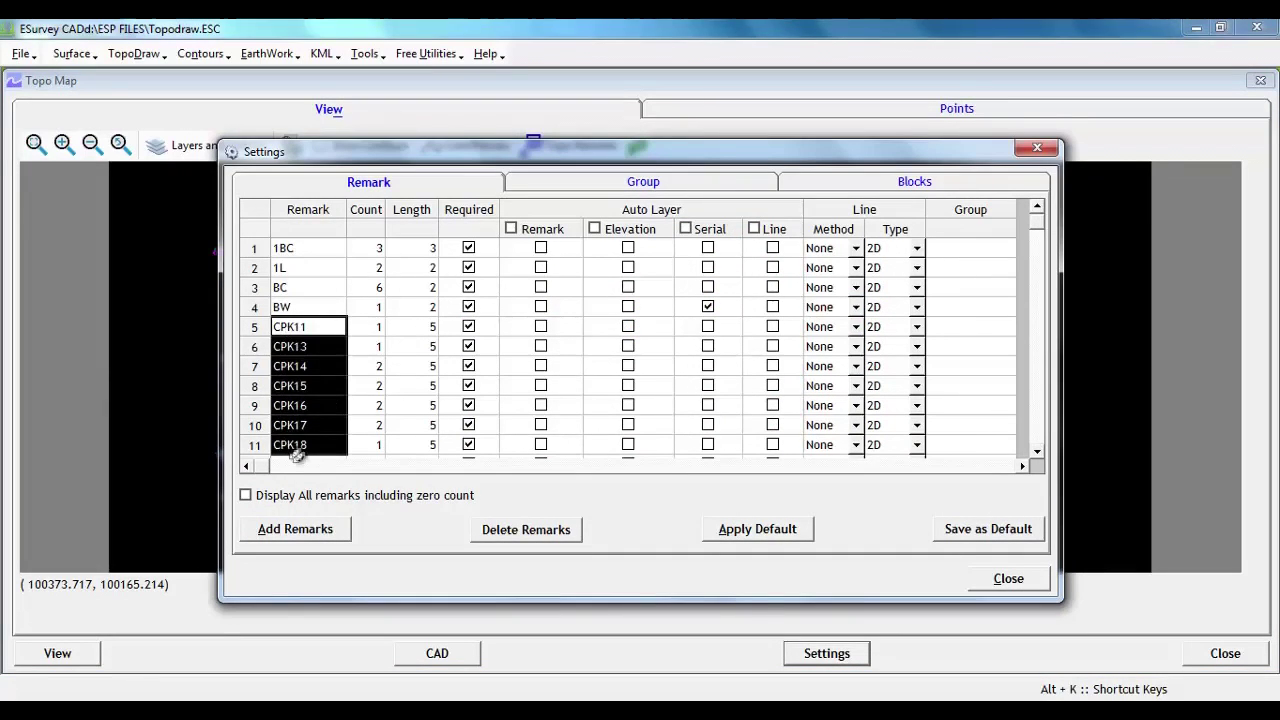
{"action": "left_click", "coordinate": [305, 345]}
{"action": "mouse_move", "coordinate": [304, 328]}
{"action": "left_mouse_down"}
{"action": "mouse_move", "coordinate": [302, 445]}
{"action": "mouse_move", "coordinate": [317, 443]}
{"action": "left_mouse_up"}
{"action": "left_click", "coordinate": [304, 310]}
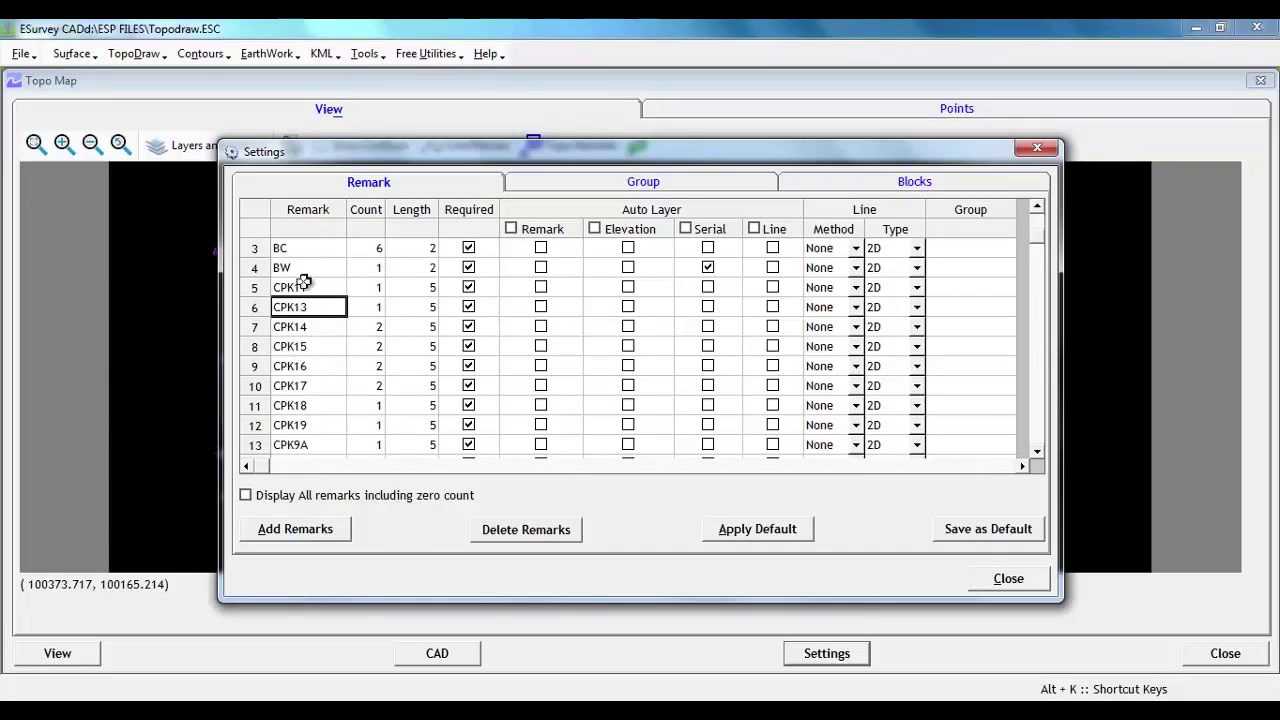
{"action": "left_click", "coordinate": [313, 287]}
{"action": "mouse_move", "coordinate": [317, 285]}
{"action": "left_mouse_down"}
{"action": "mouse_move", "coordinate": [323, 371]}
{"action": "mouse_move", "coordinate": [309, 443]}
{"action": "mouse_move", "coordinate": [314, 391]}
{"action": "mouse_move", "coordinate": [318, 407]}
{"action": "left_mouse_up"}
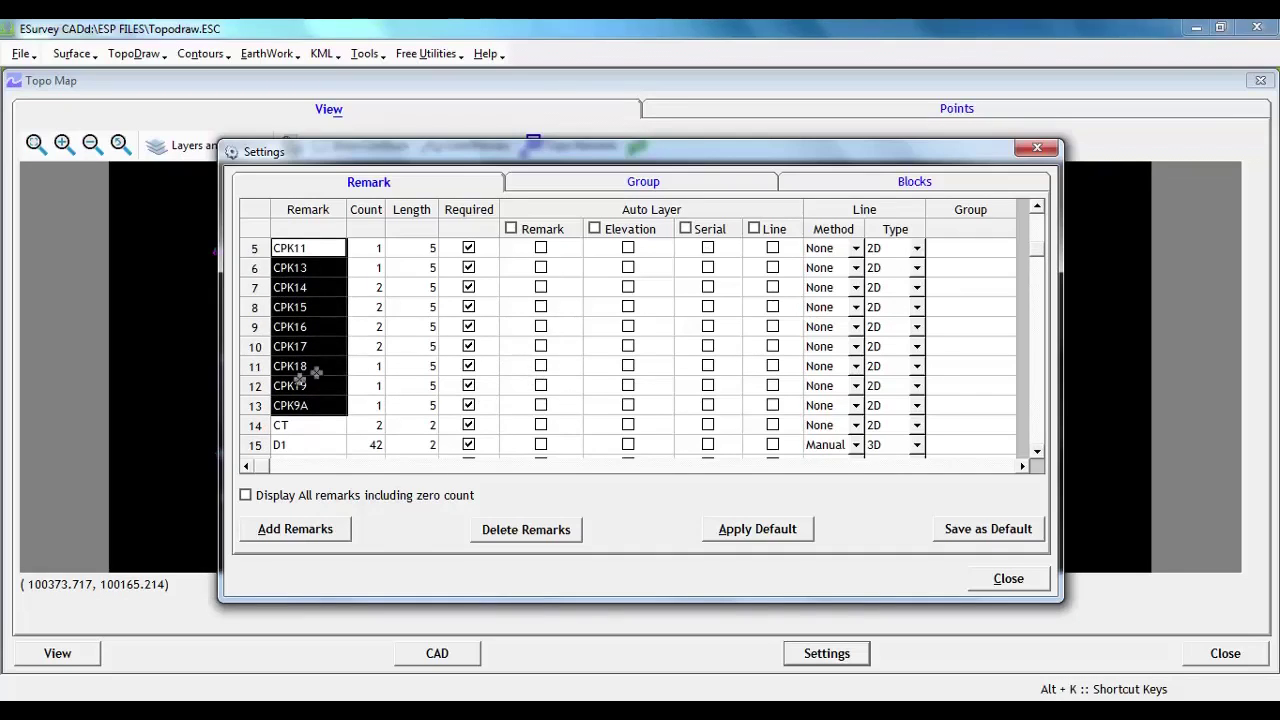
{"action": "left_click", "coordinate": [280, 425]}
Scroll past the D1 rows to the L-series and select remarks L1 through L5
{"action": "left_click", "coordinate": [1037, 452]}
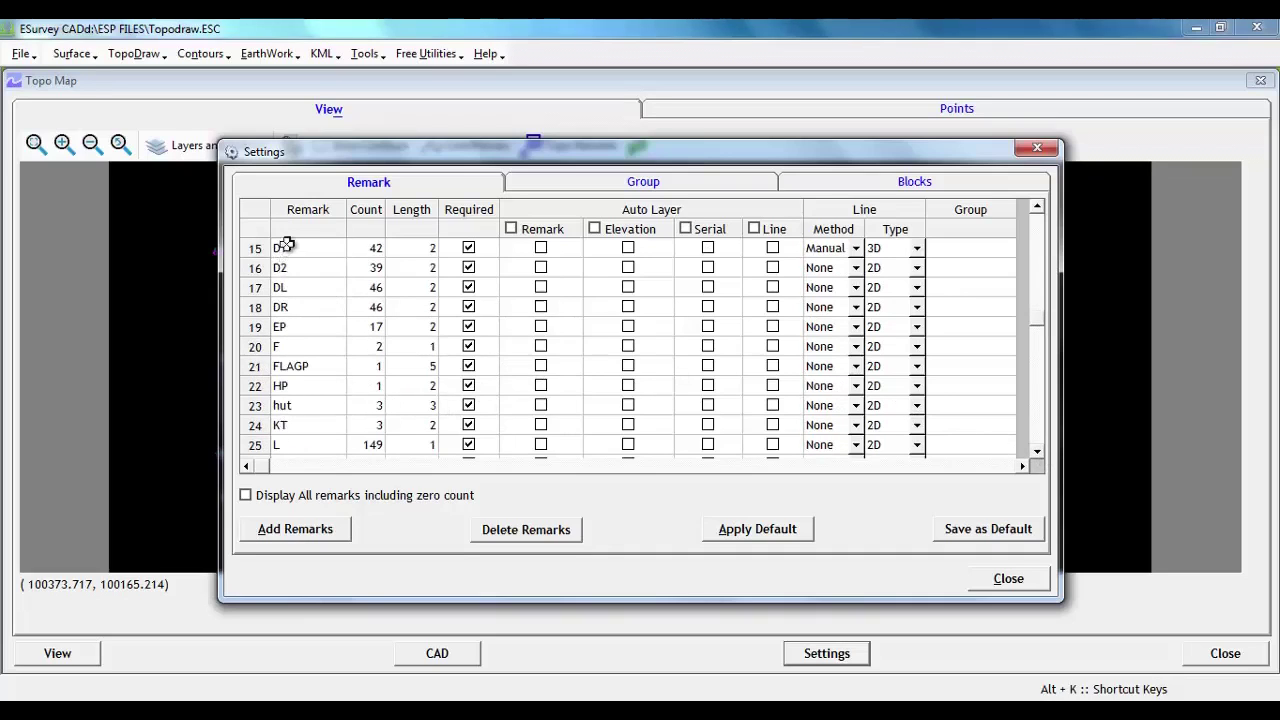
{"action": "left_click_drag", "start_coordinate": [283, 248], "coordinate": [293, 279]}
{"action": "left_click", "coordinate": [1039, 451]}
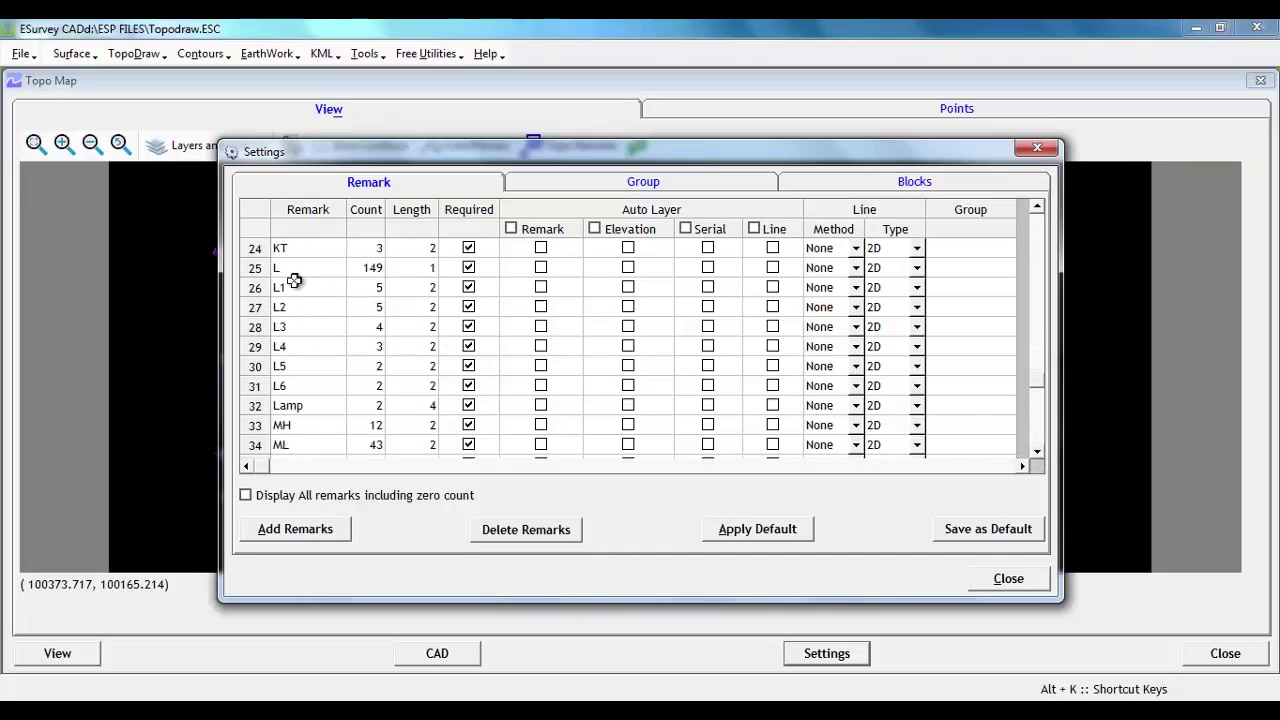
{"action": "left_click", "coordinate": [295, 286]}
{"action": "left_click_drag", "start_coordinate": [293, 315], "coordinate": [297, 366]}
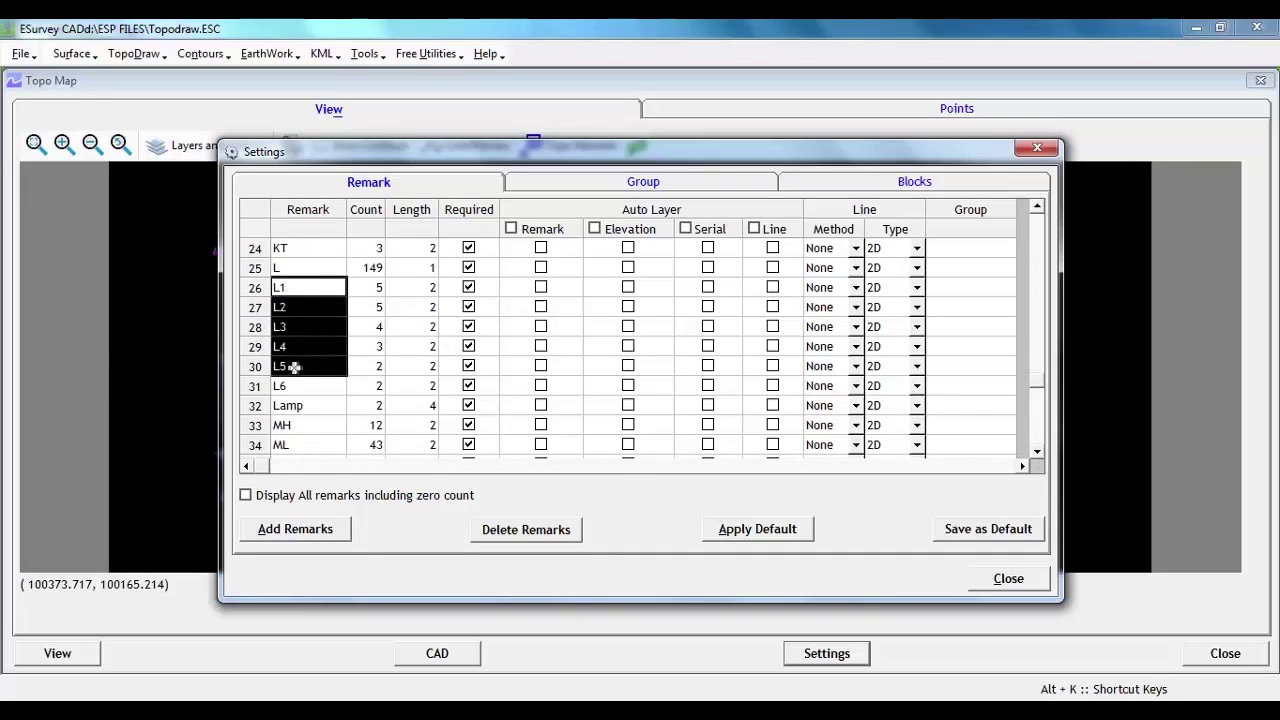
{"action": "left_click", "coordinate": [640, 188]}
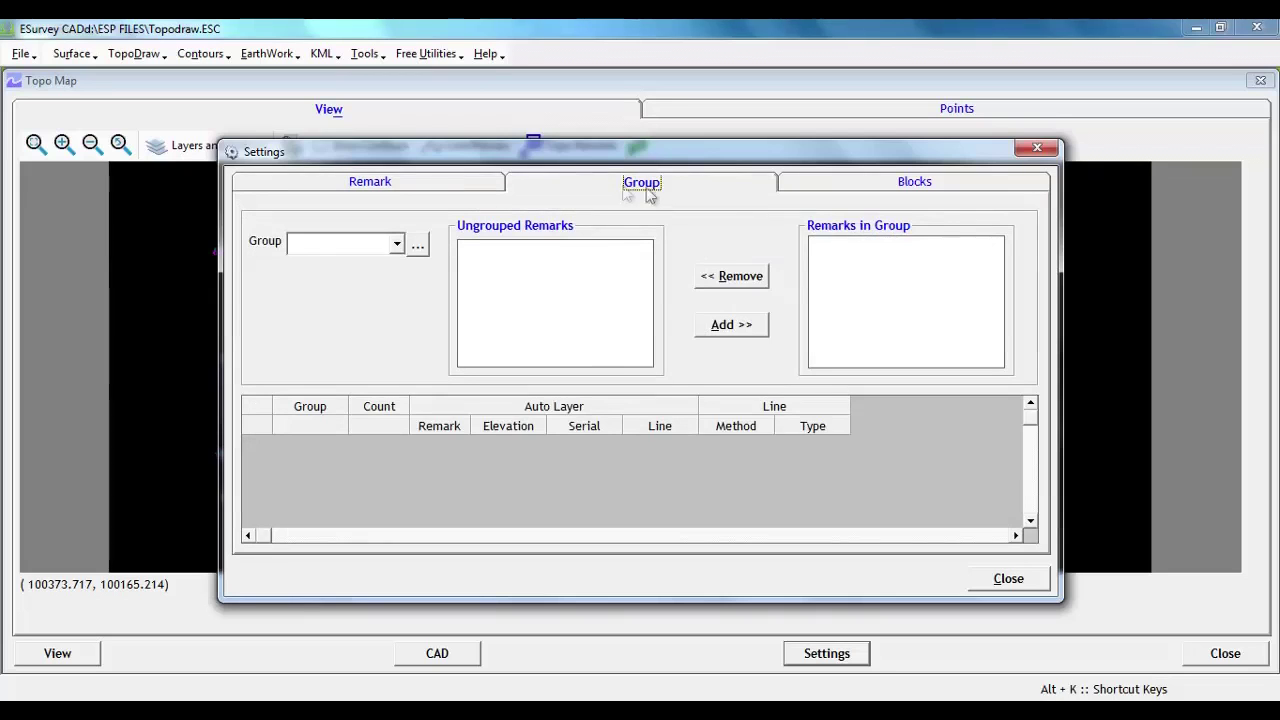
Create a new remark group named Lseries
{"action": "left_click", "coordinate": [419, 248]}
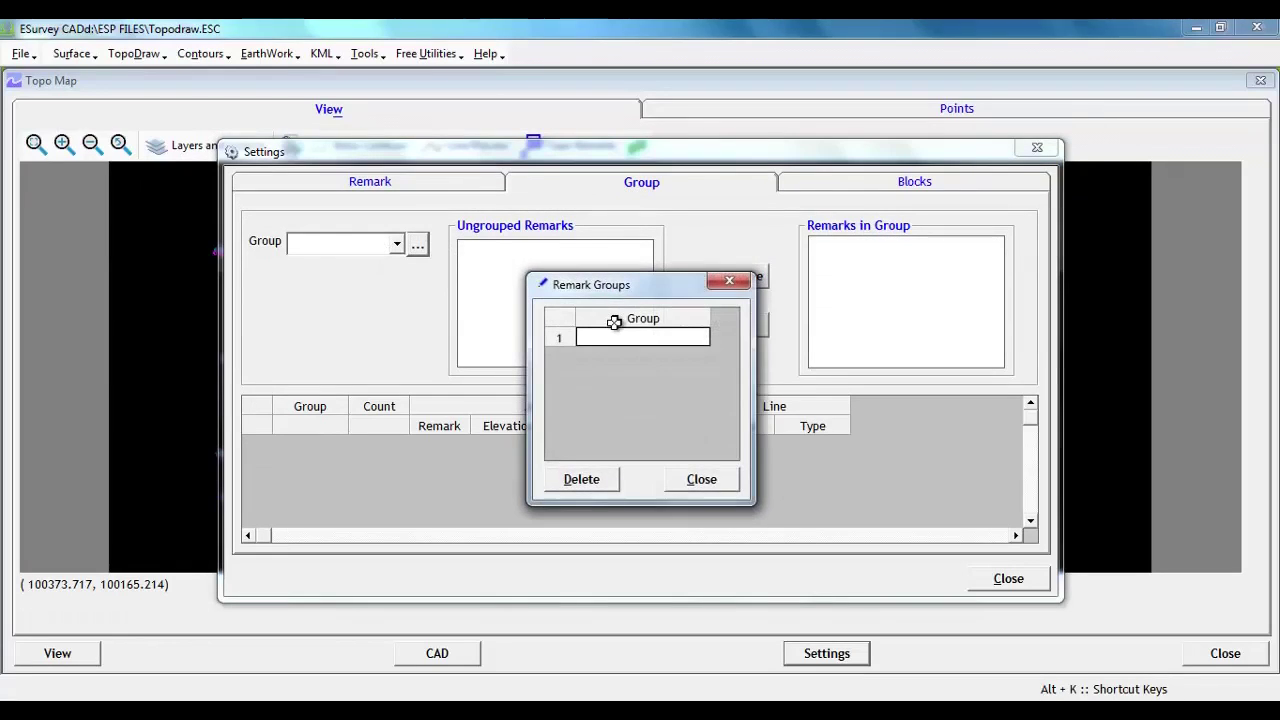
{"action": "type", "text": "Lseries"}
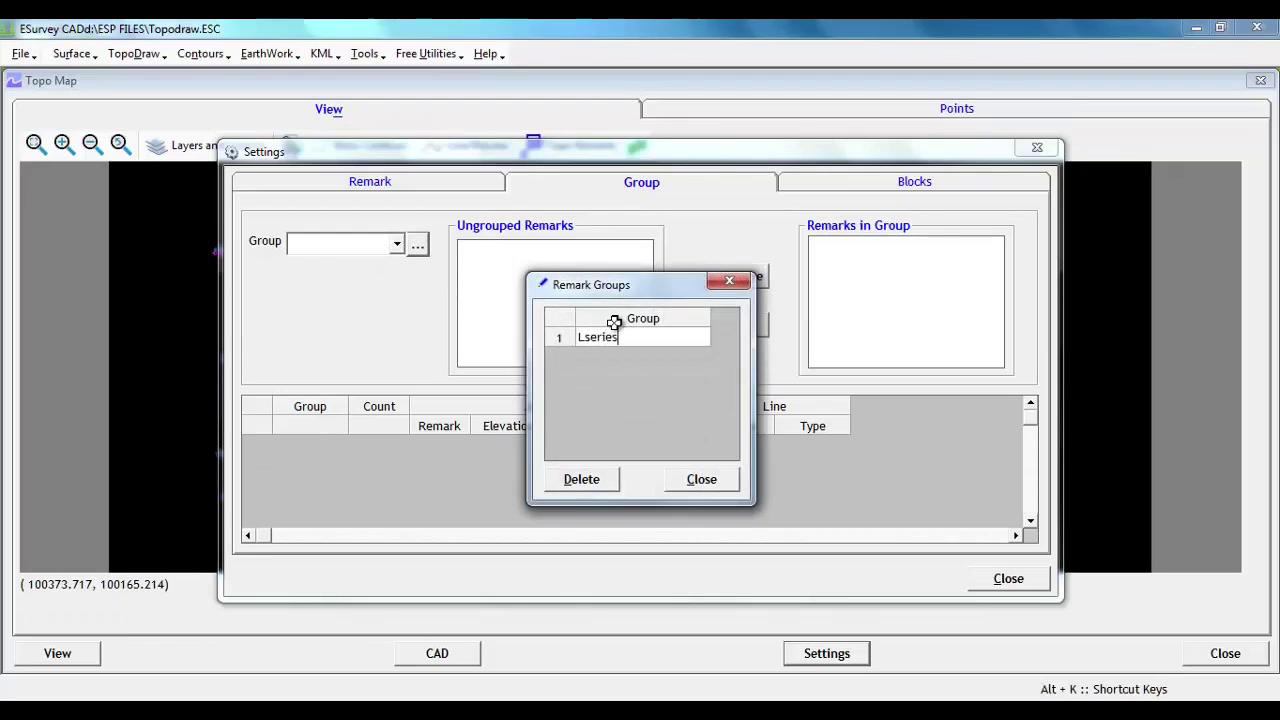
{"action": "key", "text": "Return"}
{"action": "left_click", "coordinate": [705, 481]}
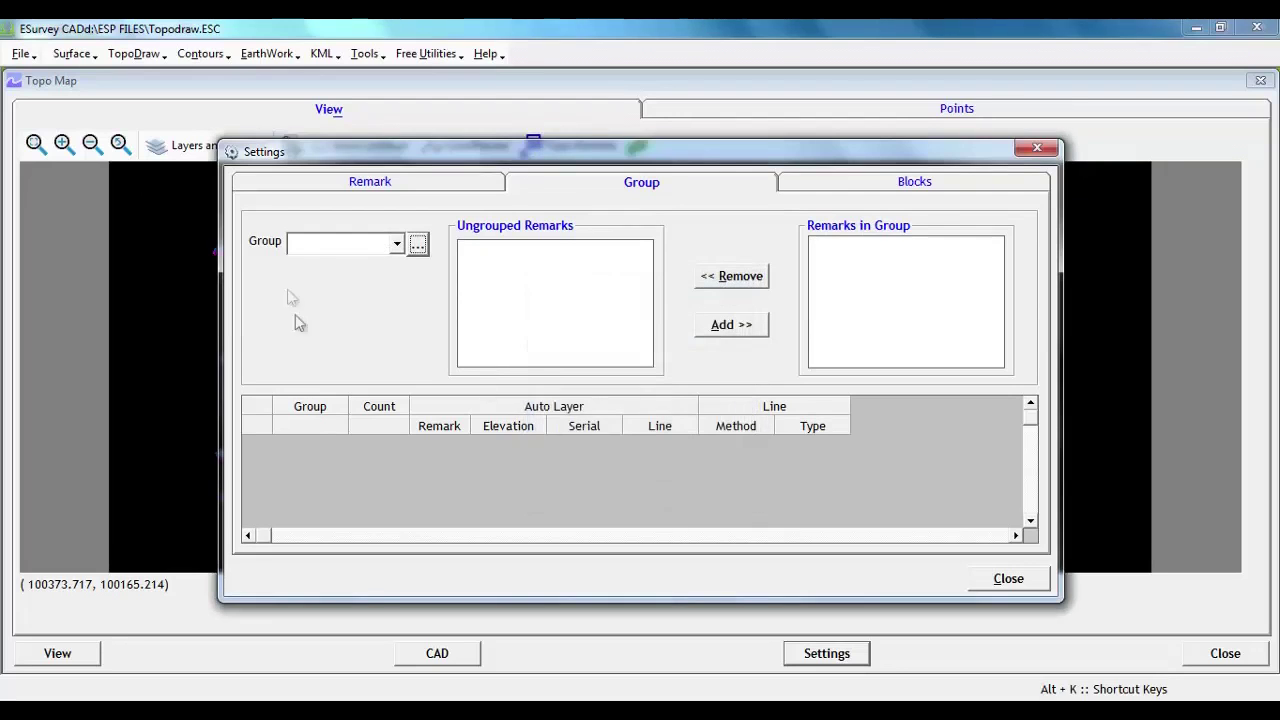
Choose the Lseries group and add remarks L1–L6 to it
{"action": "left_click", "coordinate": [365, 243]}
{"action": "left_click", "coordinate": [346, 266]}
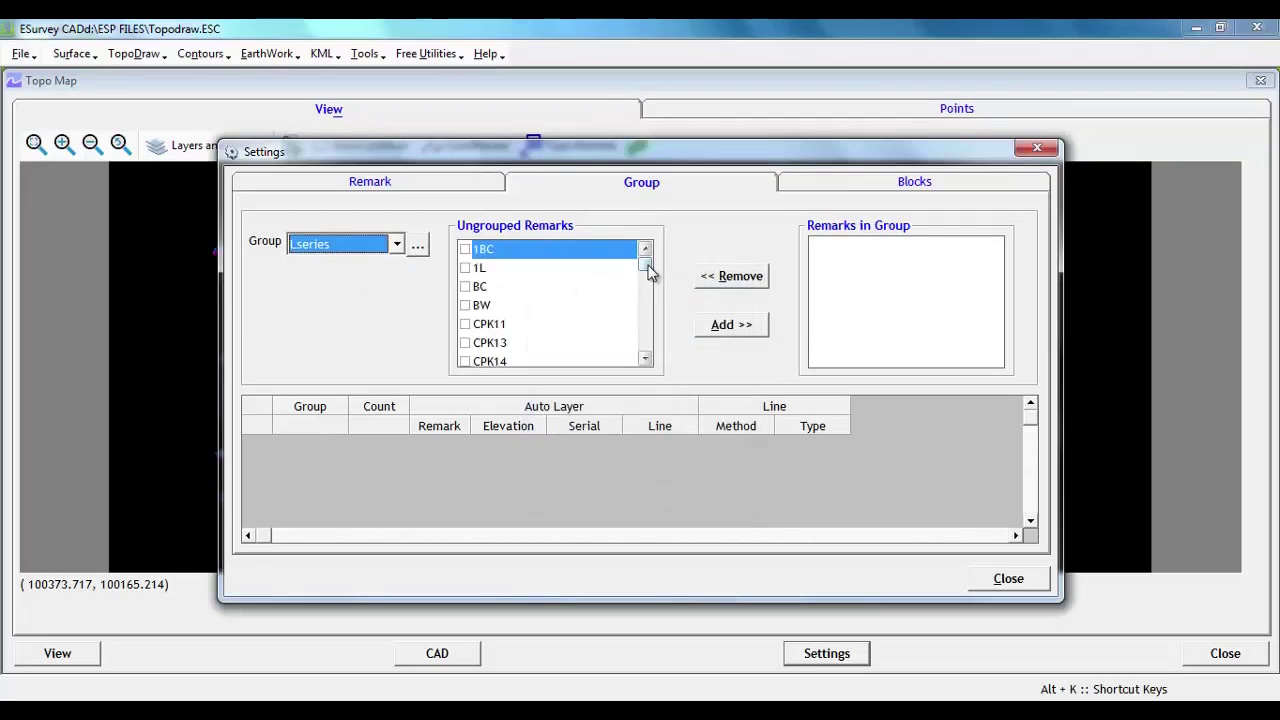
{"action": "left_click_drag", "start_coordinate": [645, 250], "coordinate": [630, 310]}
{"action": "left_click", "coordinate": [465, 268]}
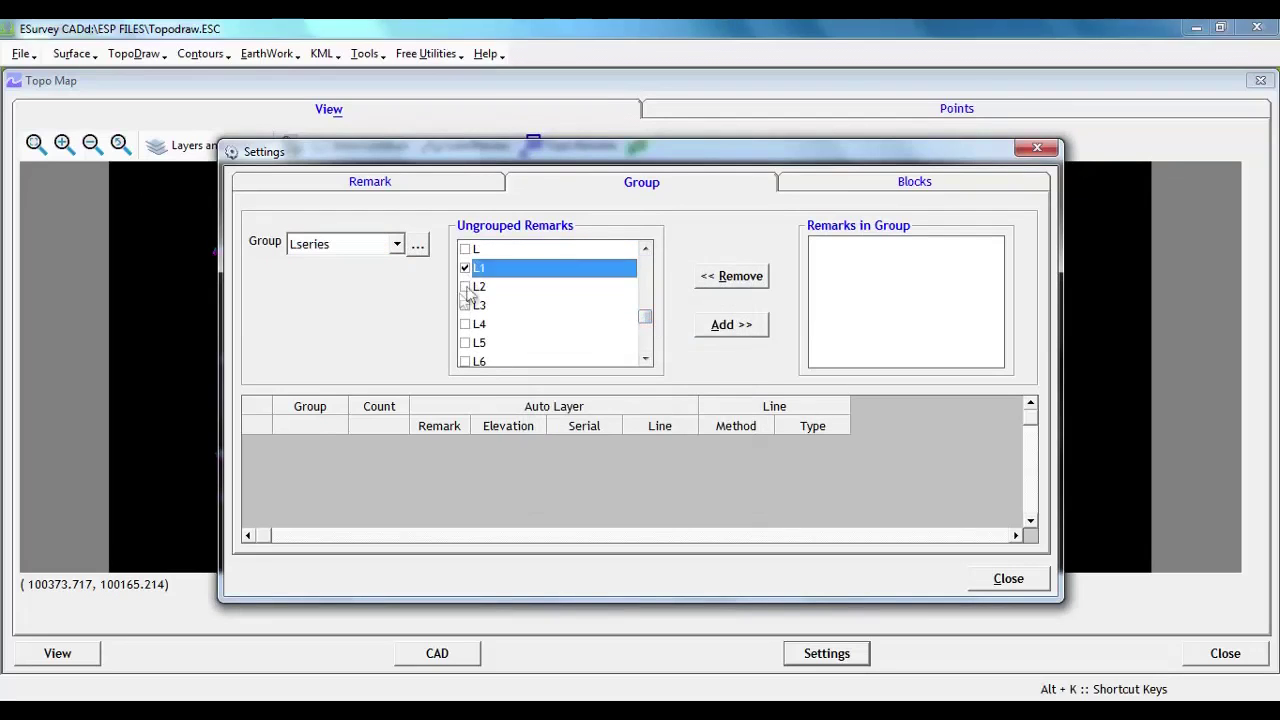
{"action": "left_click", "coordinate": [465, 305]}
{"action": "left_click", "coordinate": [465, 343]}
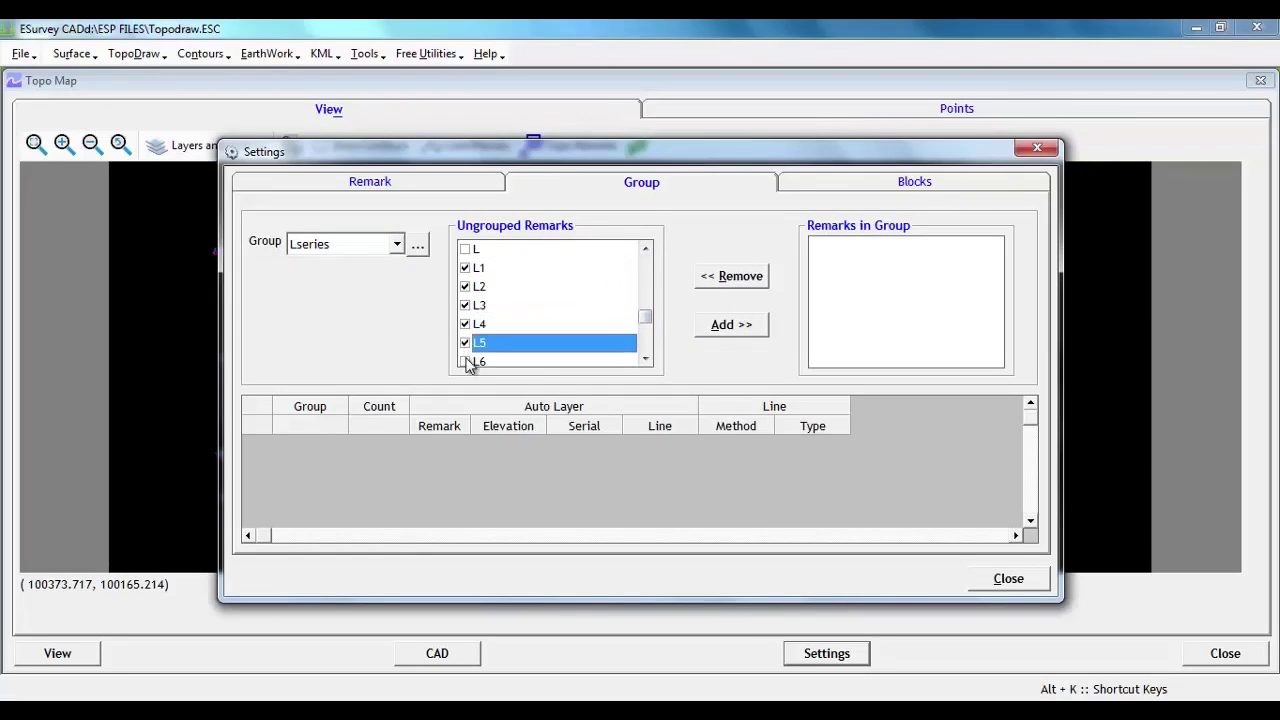
{"action": "left_click", "coordinate": [730, 324]}
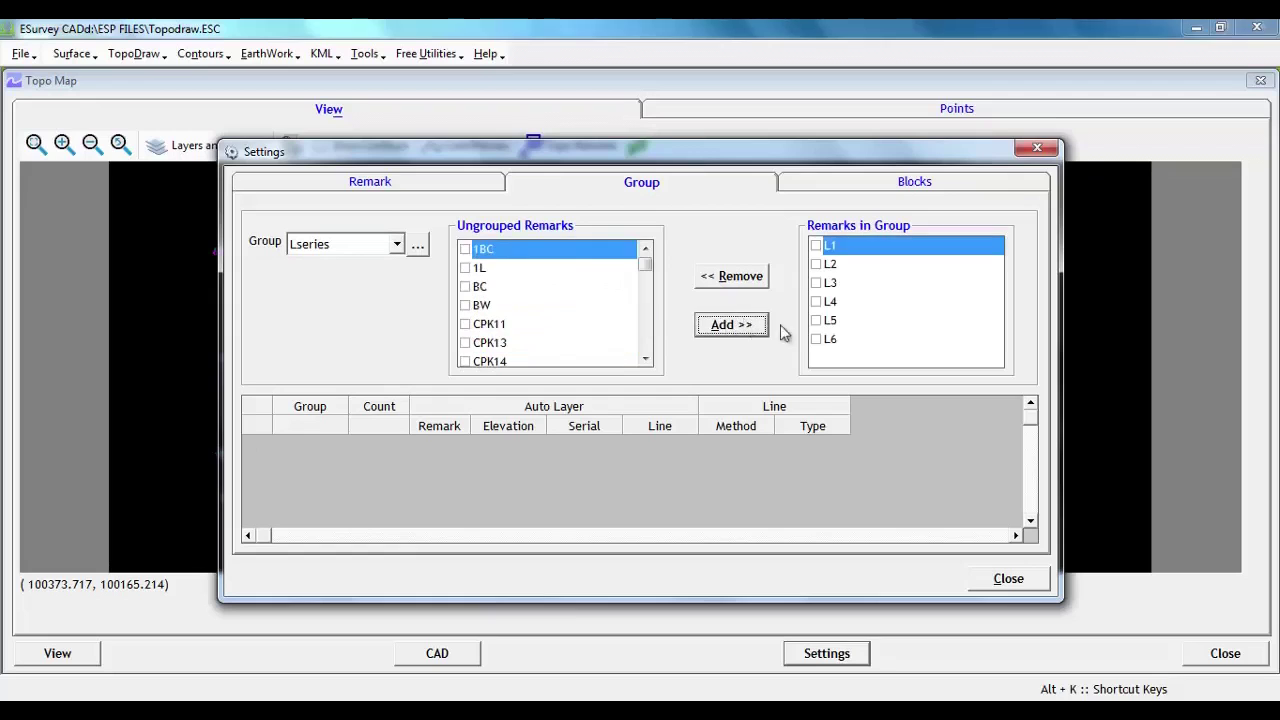
{"action": "left_click", "coordinate": [878, 320]}
Check the Lseries members and the remarks table's group column
{"action": "left_click", "coordinate": [816, 246]}
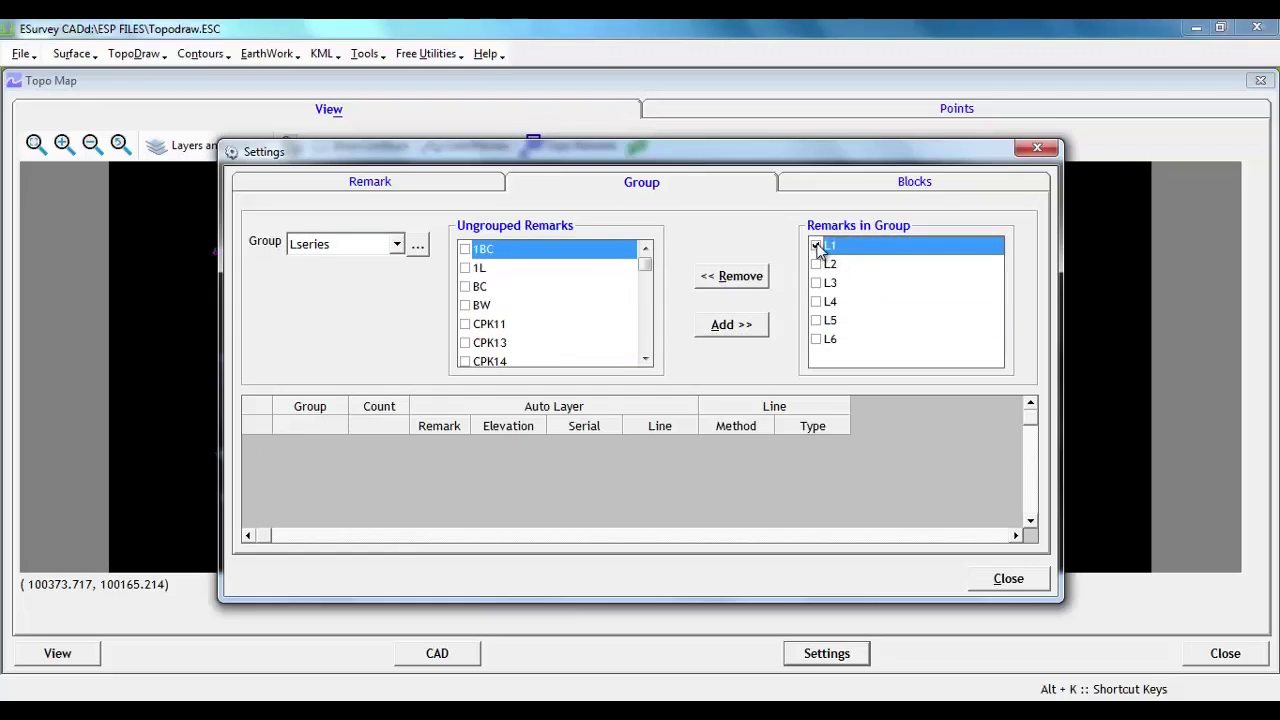
{"action": "left_click", "coordinate": [883, 285]}
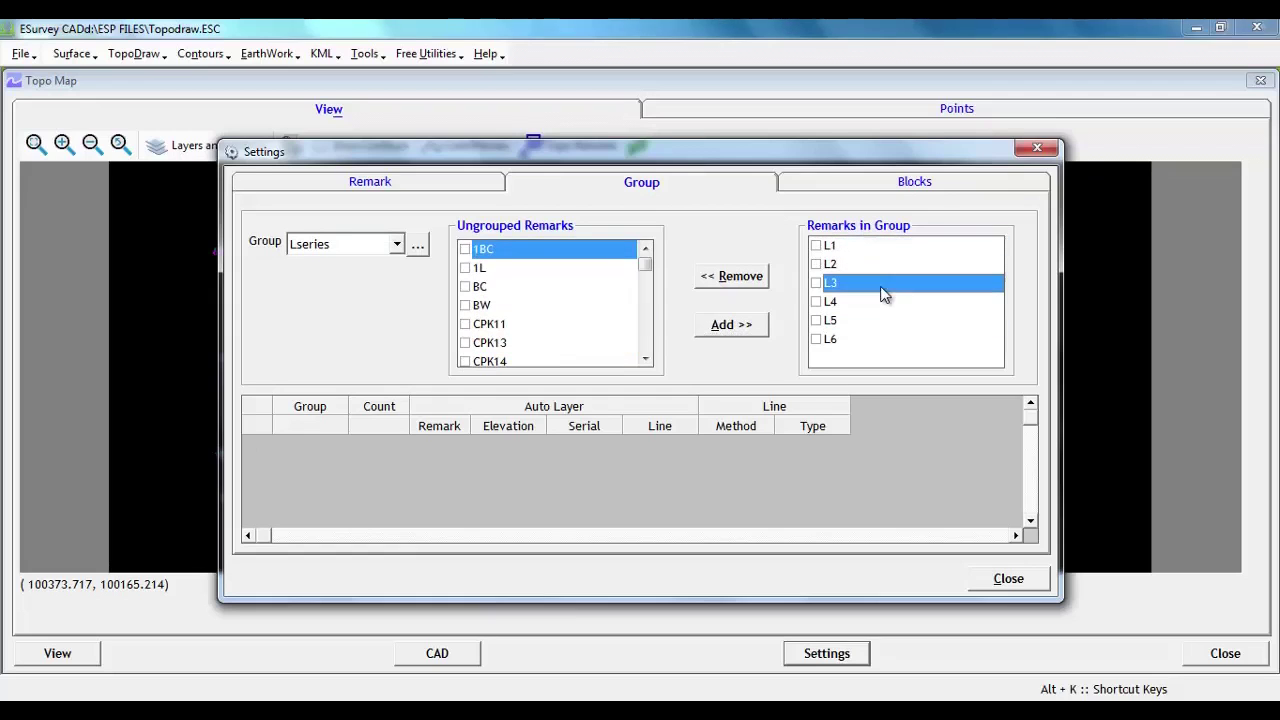
{"action": "left_click", "coordinate": [425, 188]}
{"action": "left_click", "coordinate": [613, 188]}
{"action": "left_click", "coordinate": [344, 461]}
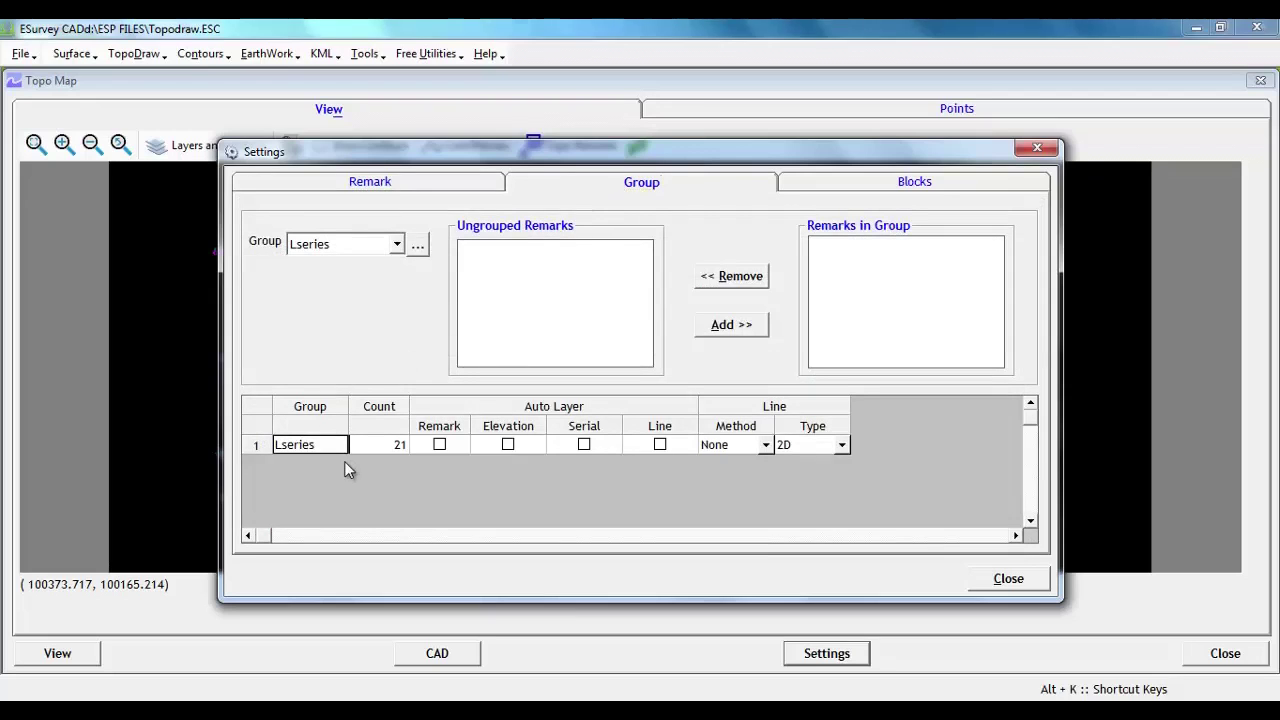
{"action": "left_click", "coordinate": [413, 185]}
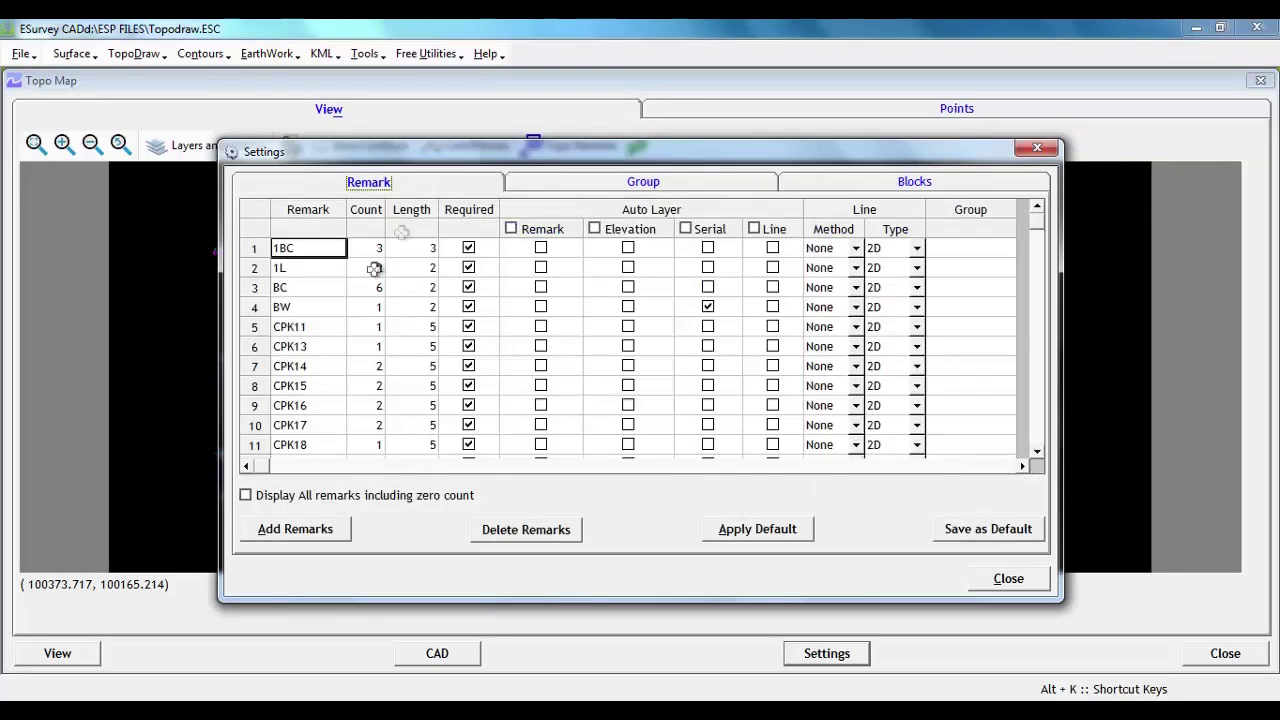
{"action": "left_click", "coordinate": [330, 326]}
{"action": "left_click", "coordinate": [1033, 442]}
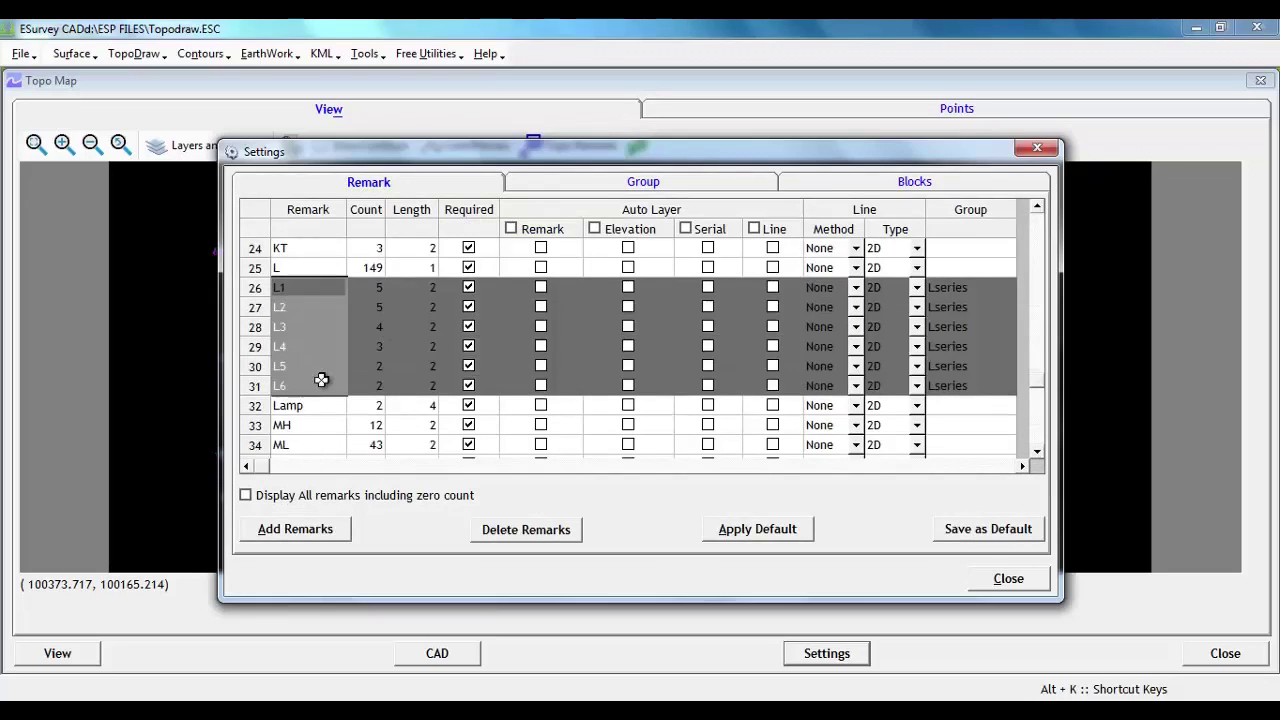
{"action": "left_click", "coordinate": [362, 425]}
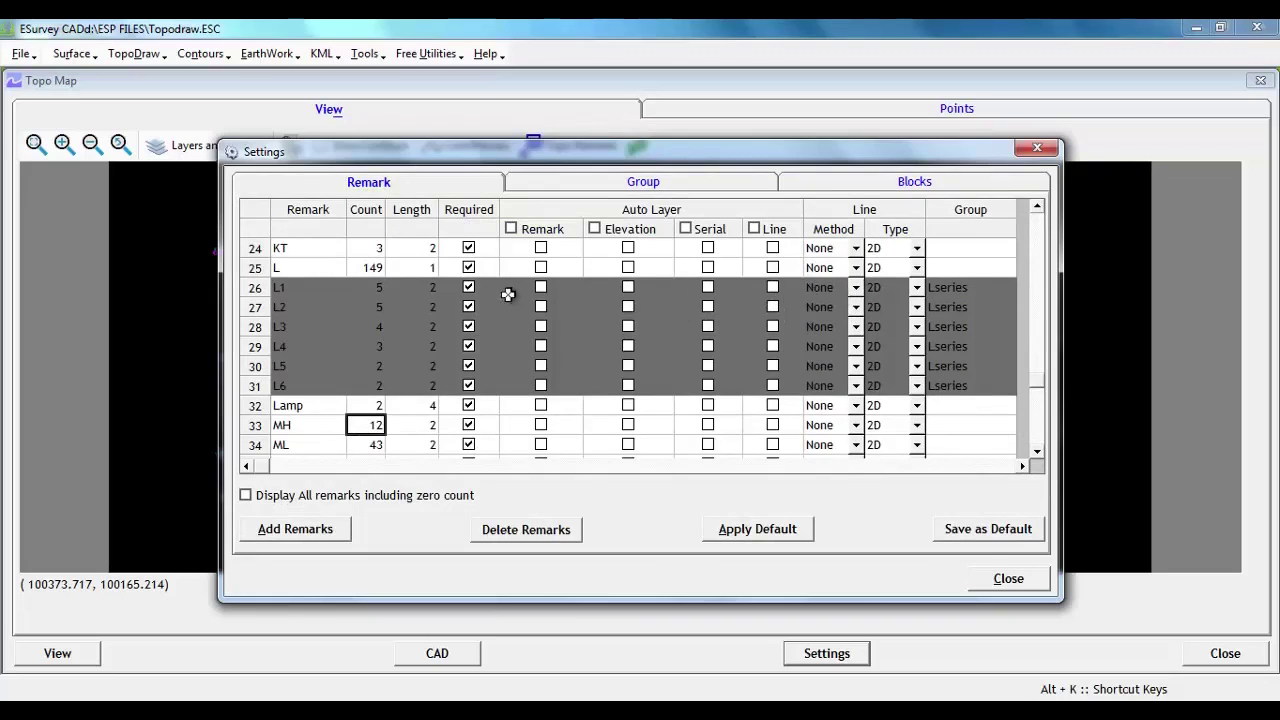
{"action": "left_click", "coordinate": [682, 190]}
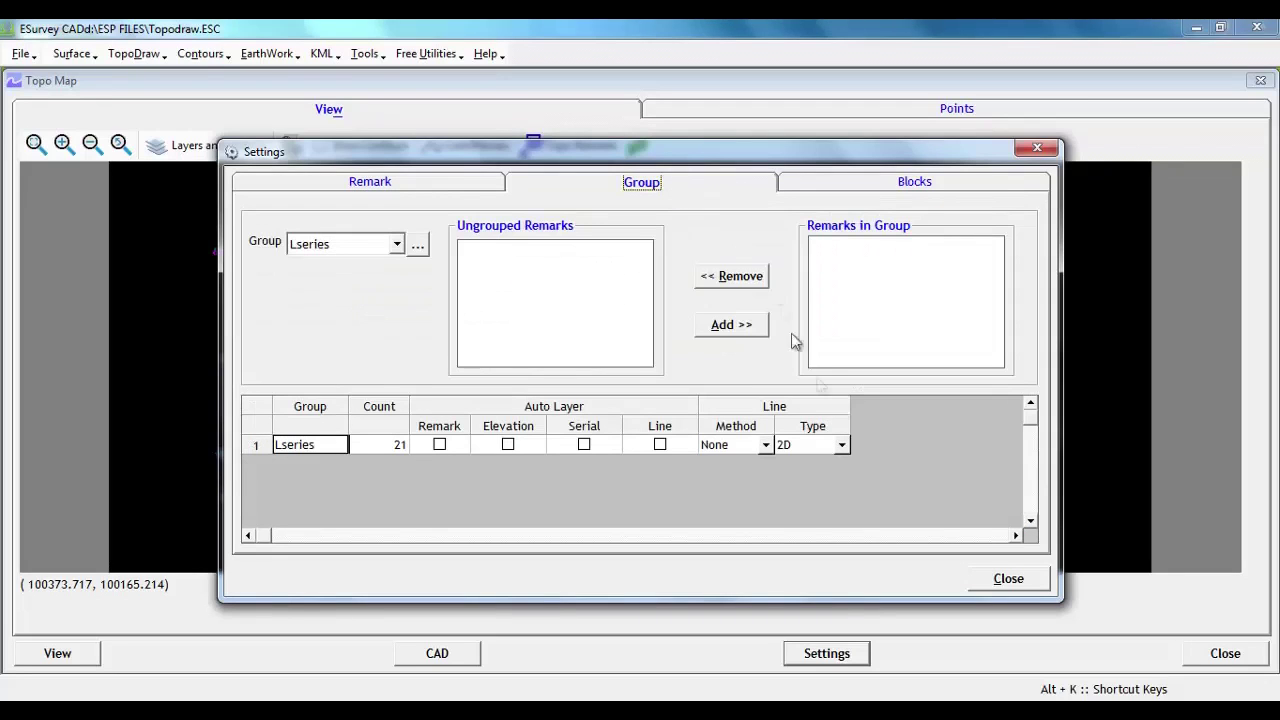